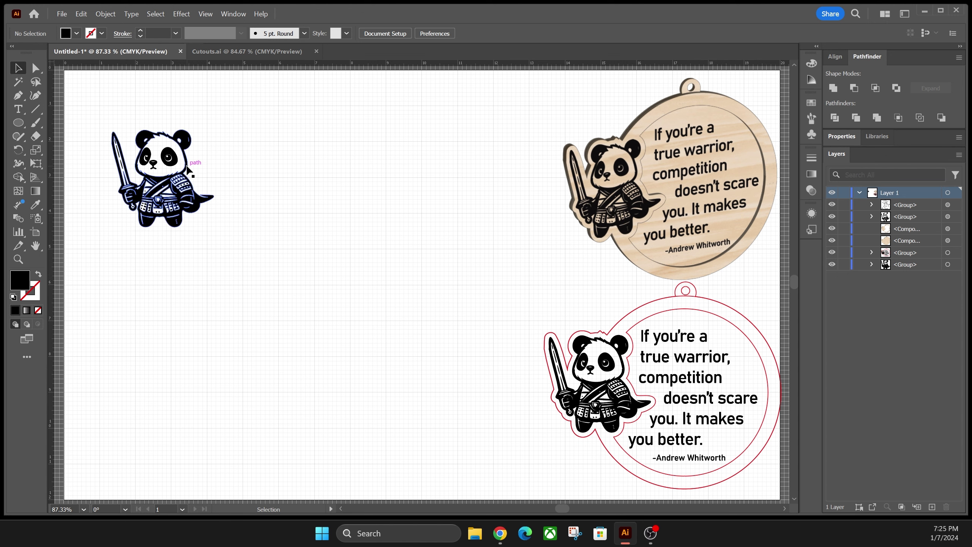
Duplicate the standalone panda artwork directly below the original and rasterize the copy.
drag(187, 169, 188, 318)
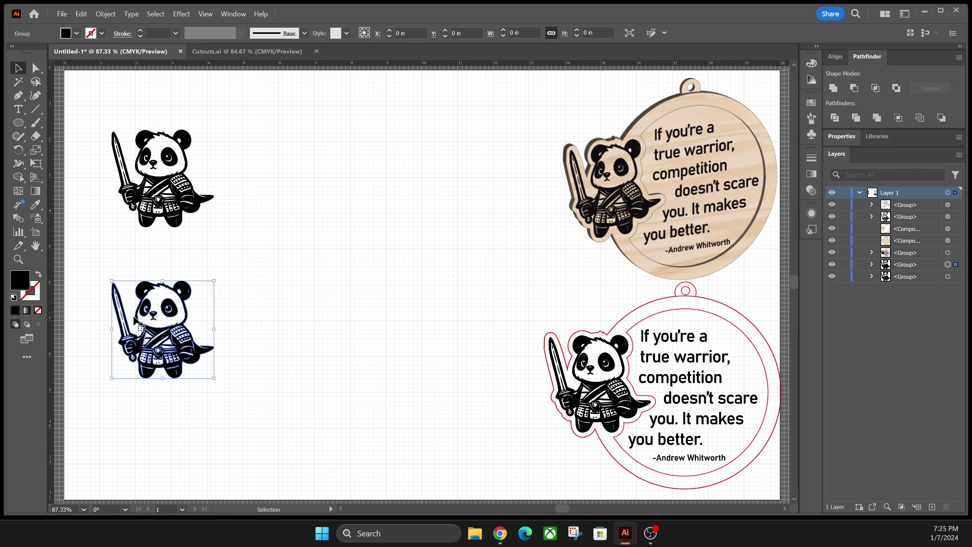
click(104, 14)
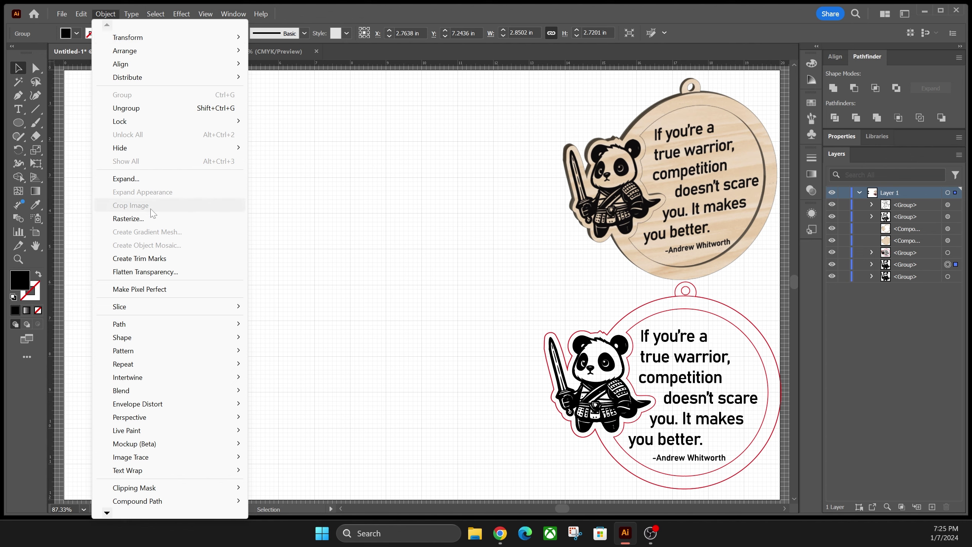
click(101, 219)
click(525, 356)
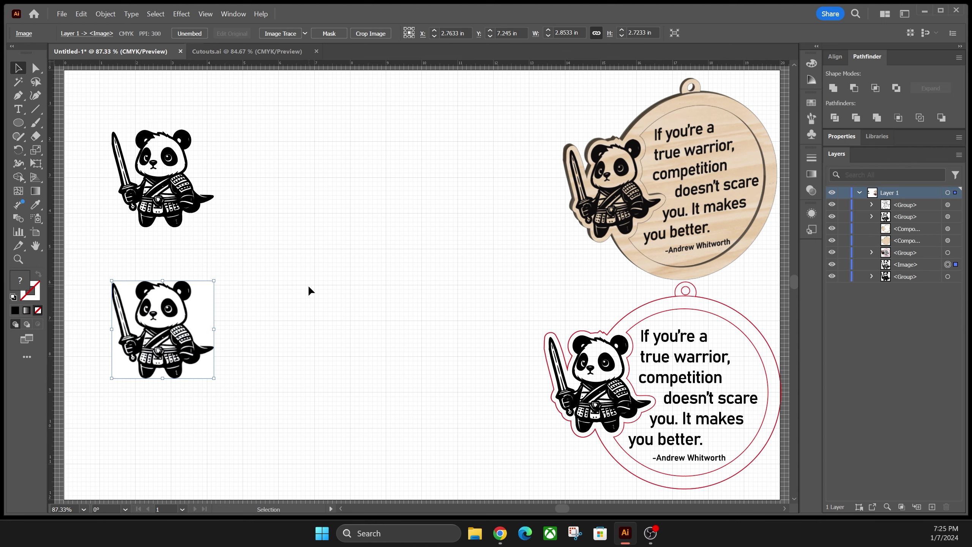
Image-trace the rasterized panda copy with the default preset and expand the tracing into vector paths.
click(280, 35)
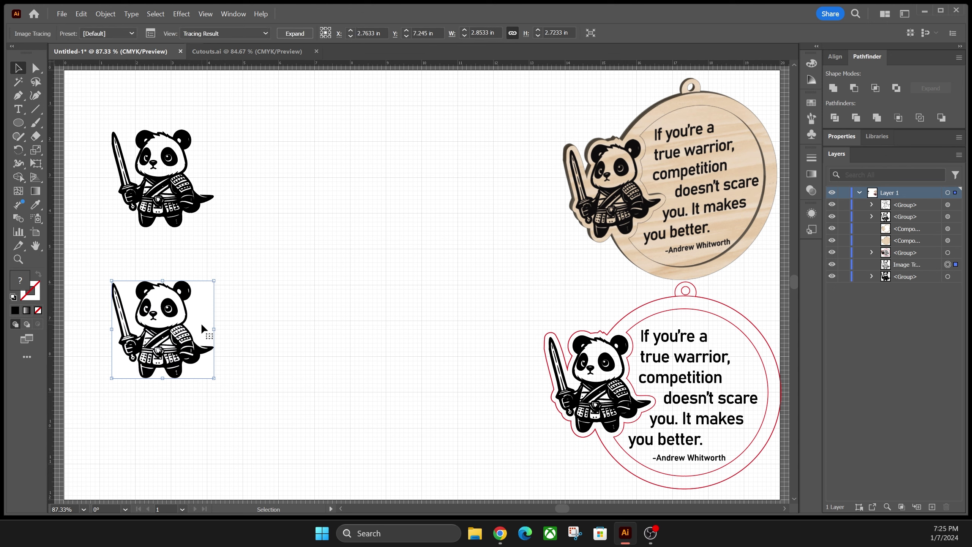
click(294, 34)
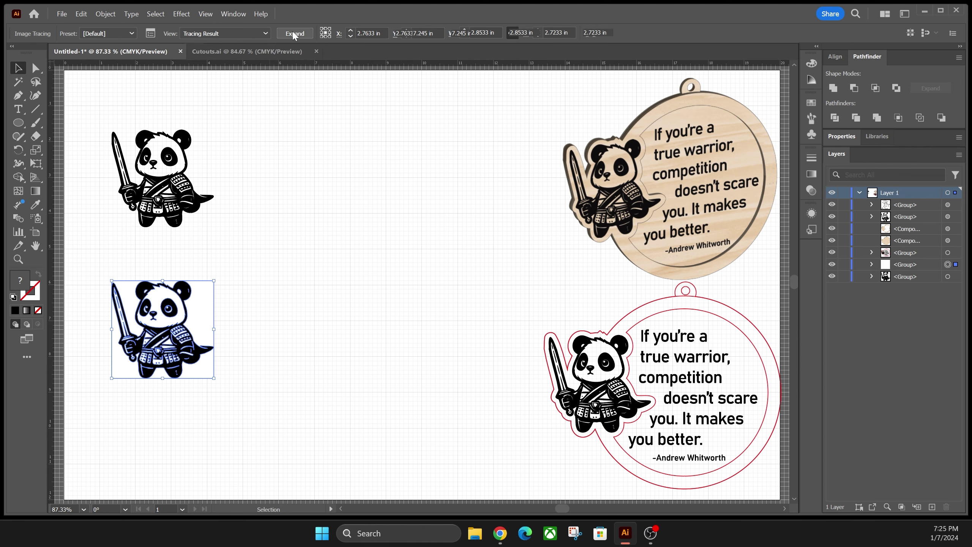
Isolate the traced panda group, select every shape sharing the white background's fill and stroke, and delete them.
double_click(202, 302)
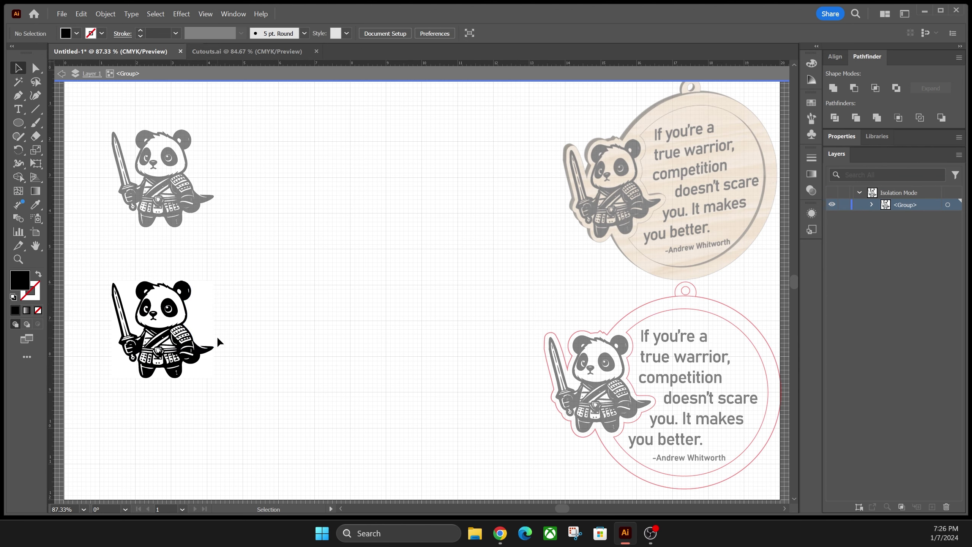
click(200, 306)
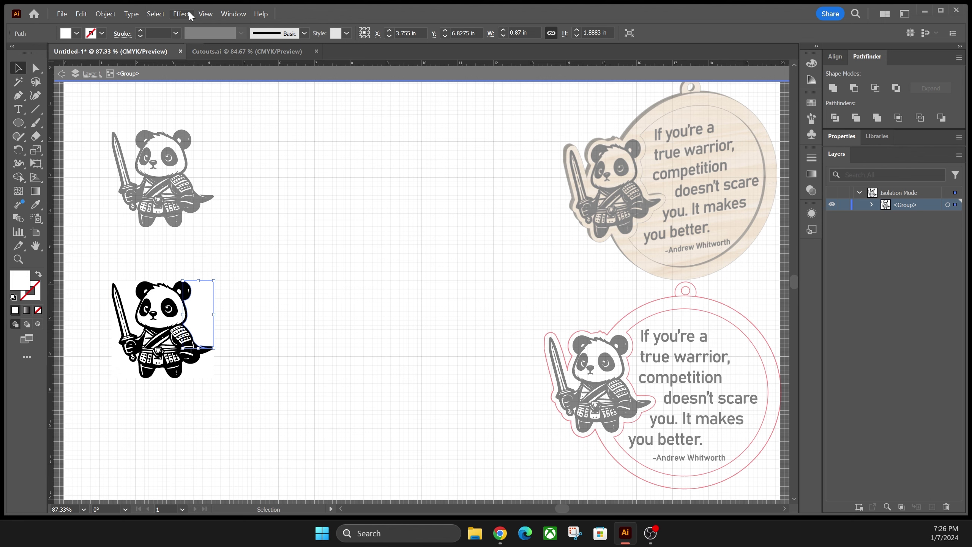
click(155, 14)
mouse_move(212, 133)
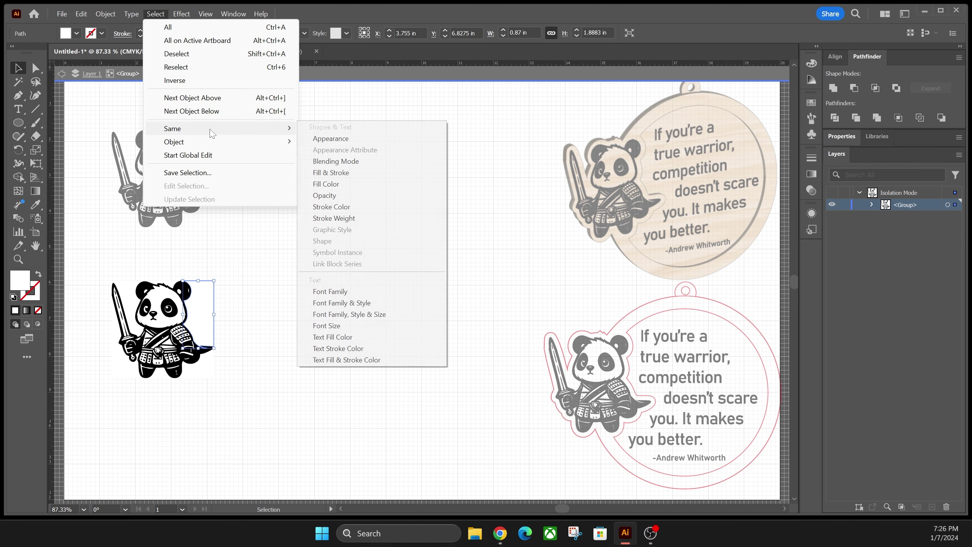
click(346, 174)
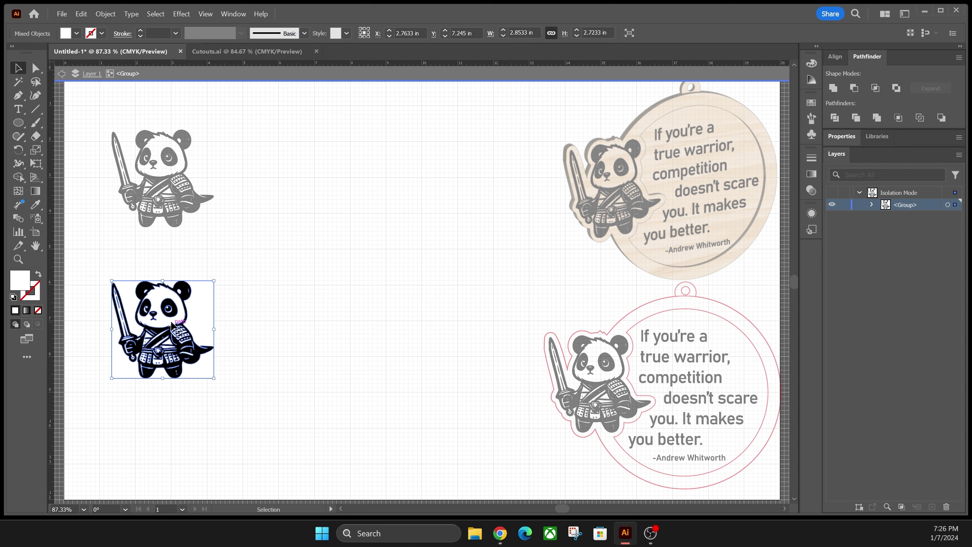
key(Delete)
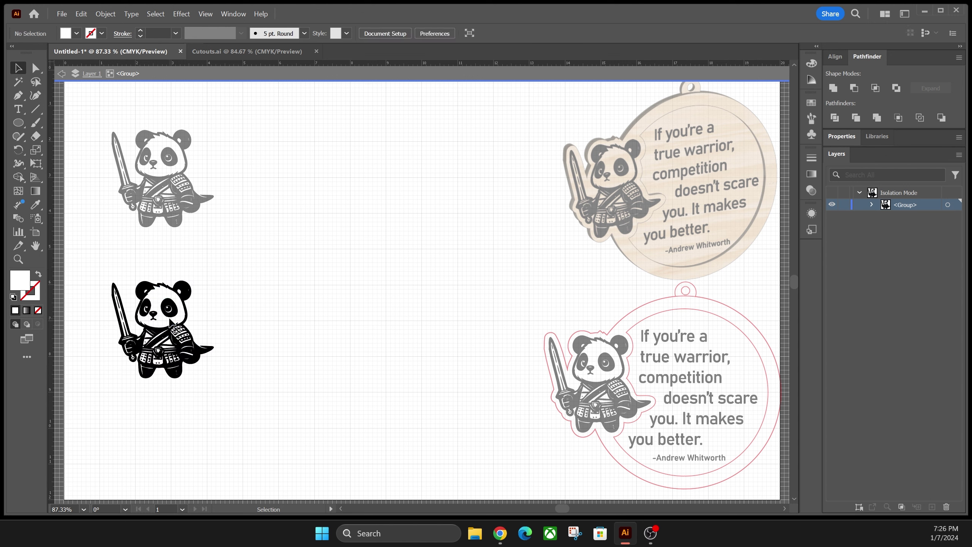
Leave isolation mode and delete the traced panda copy below the original.
click(170, 322)
double_click(234, 308)
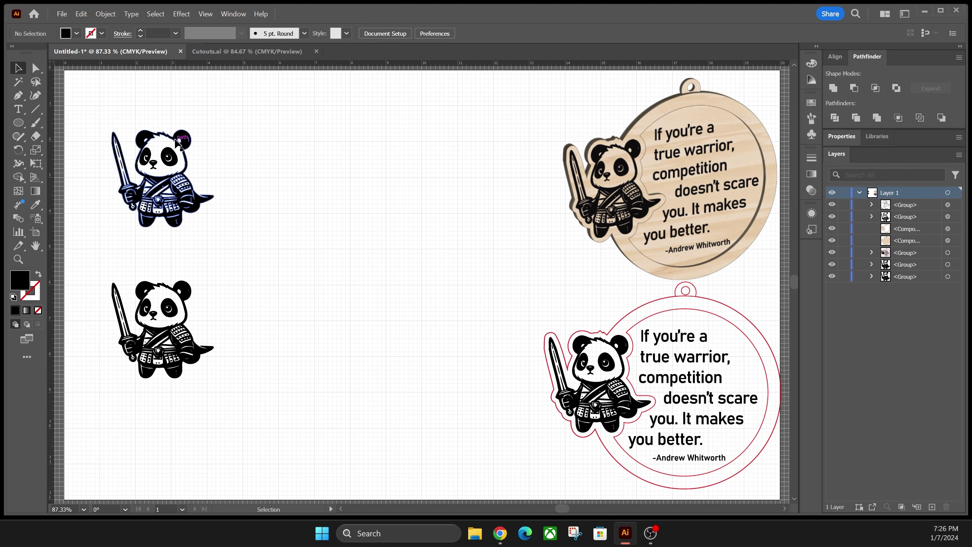
click(144, 363)
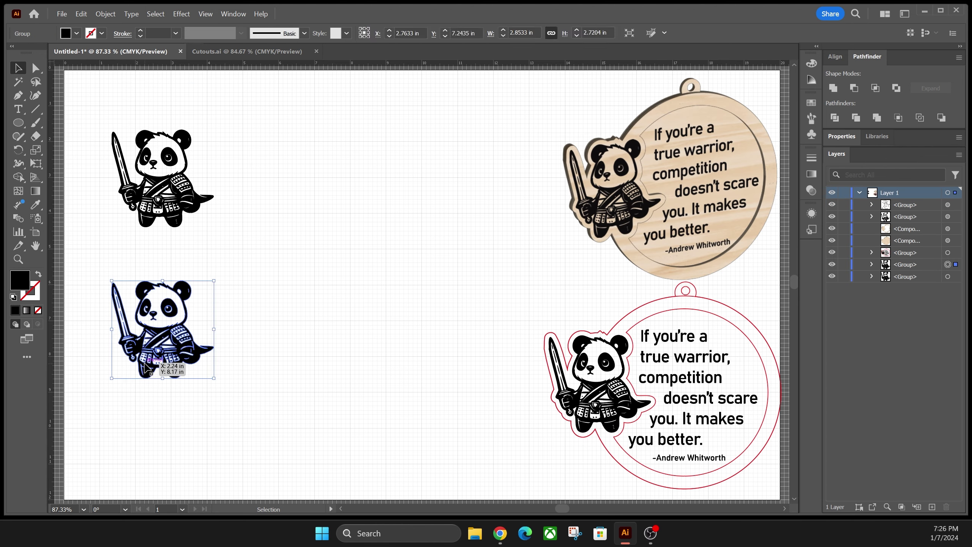
key(Delete)
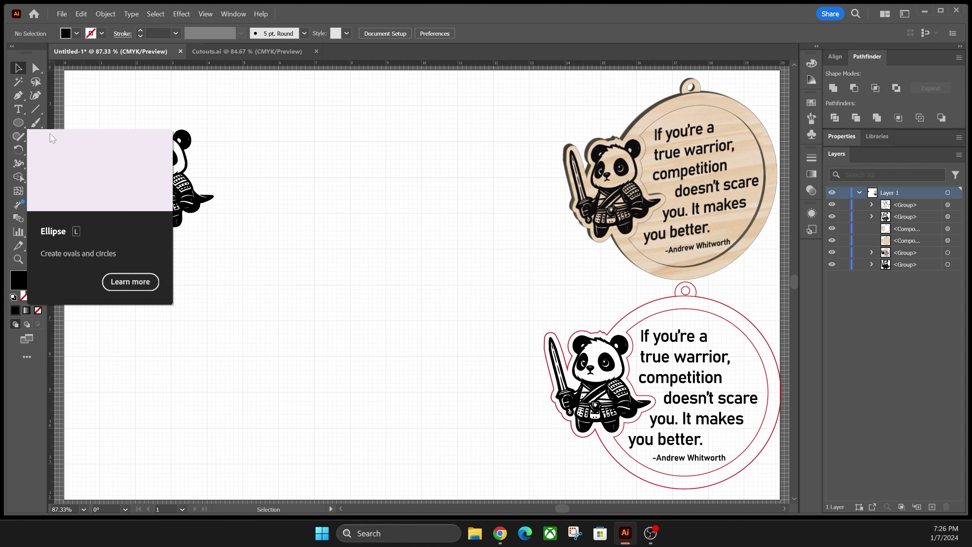
Offset the original panda's paths by 0.1389 in with miter joins and a miter limit of 4.
click(185, 147)
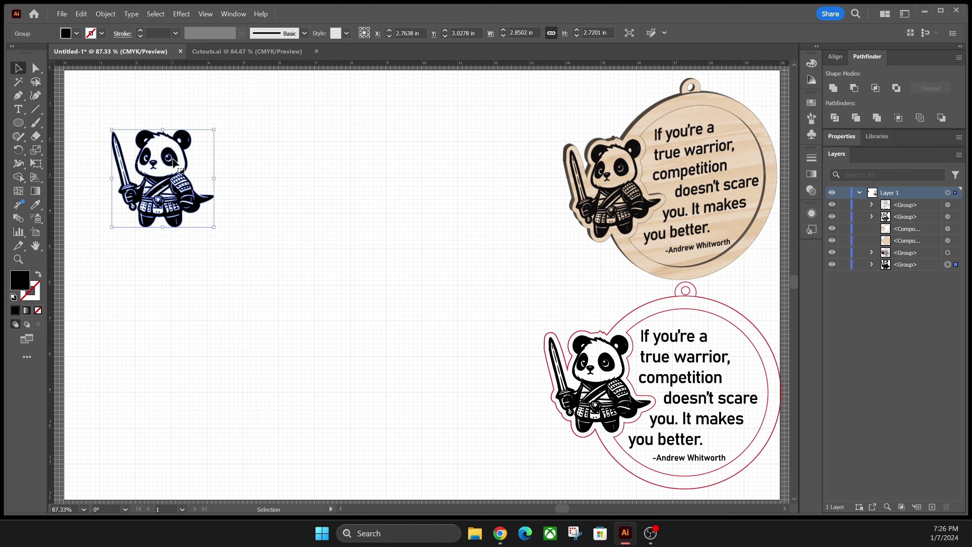
click(107, 14)
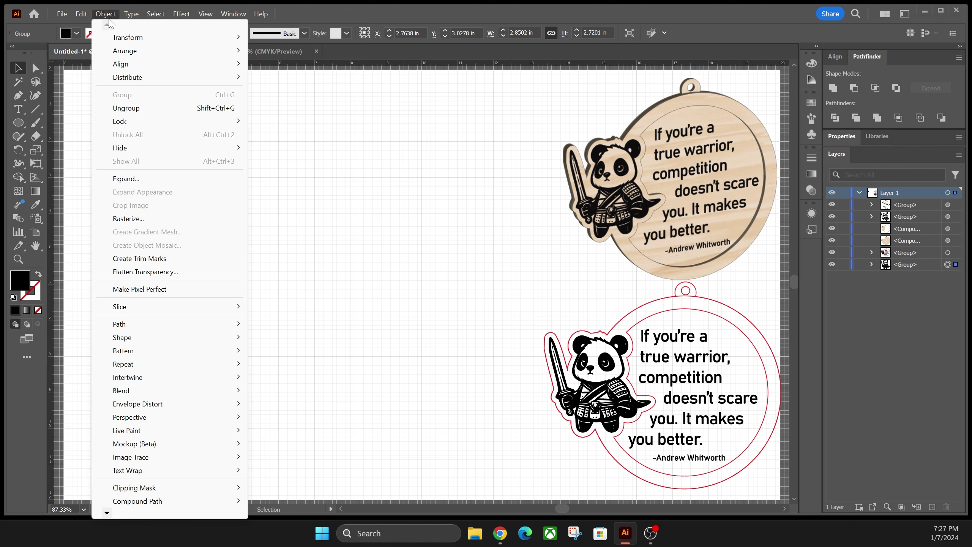
mouse_move(172, 325)
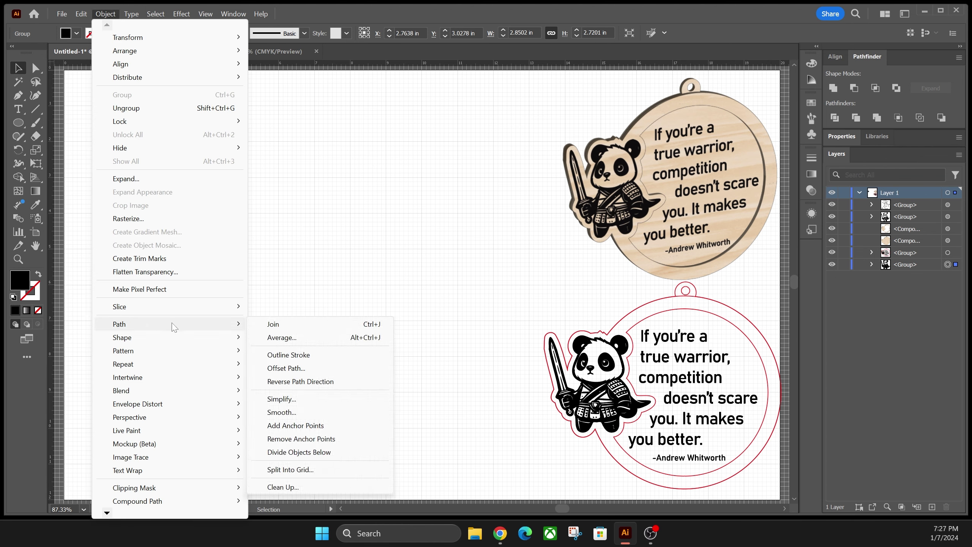
click(302, 369)
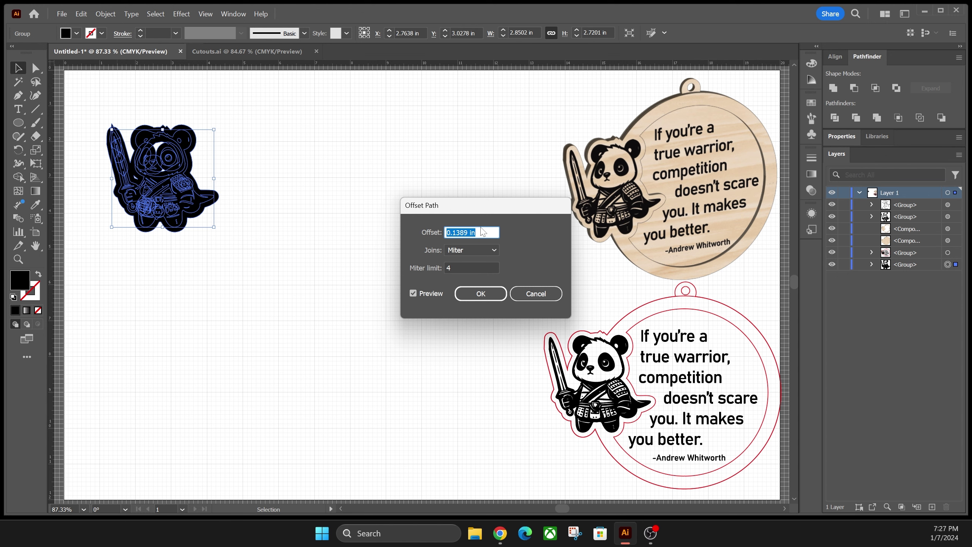
click(492, 300)
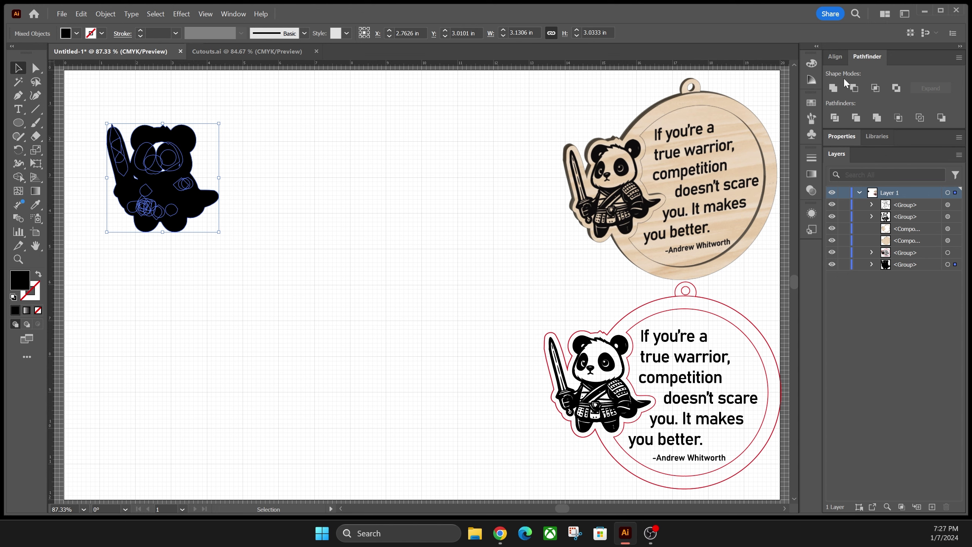
Unite the panda's overlapping offset paths into a single compound shape.
click(834, 88)
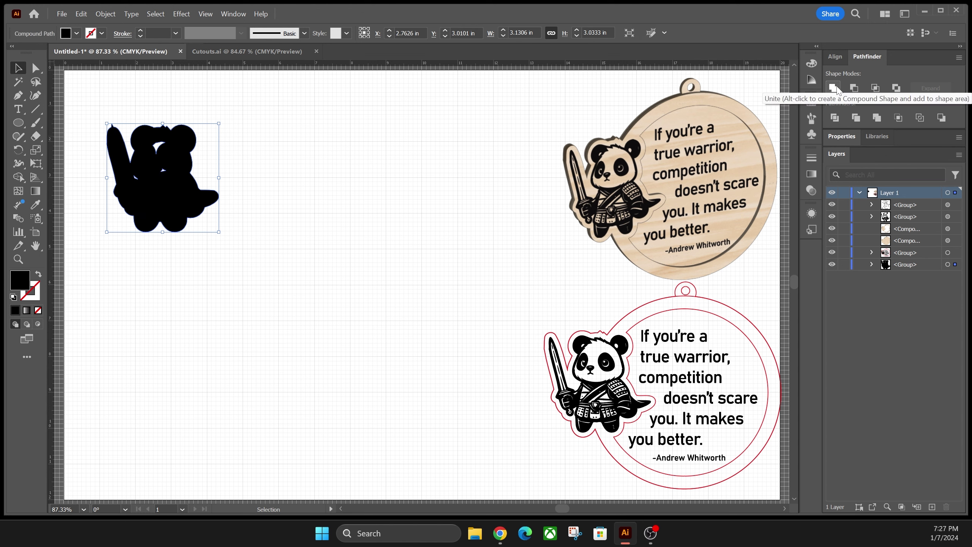
click(235, 15)
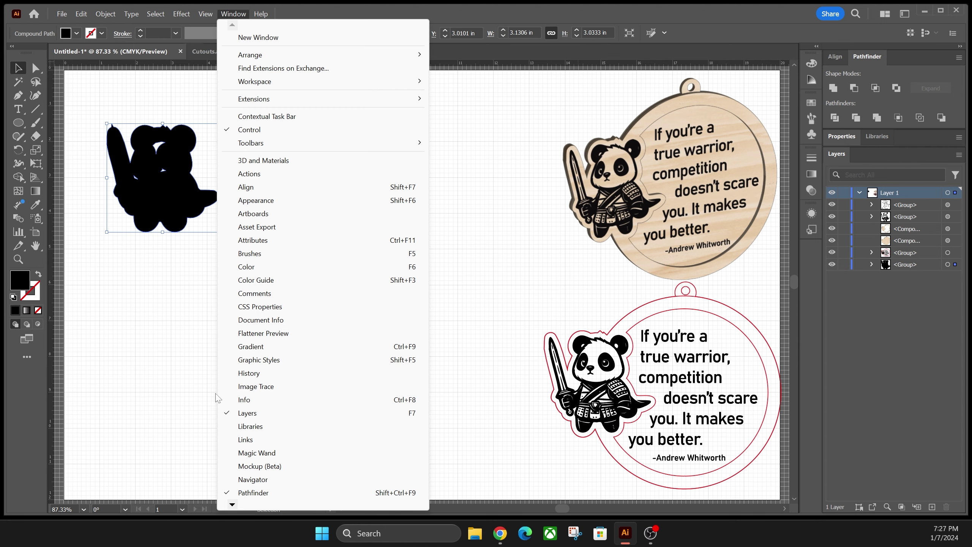
click(145, 209)
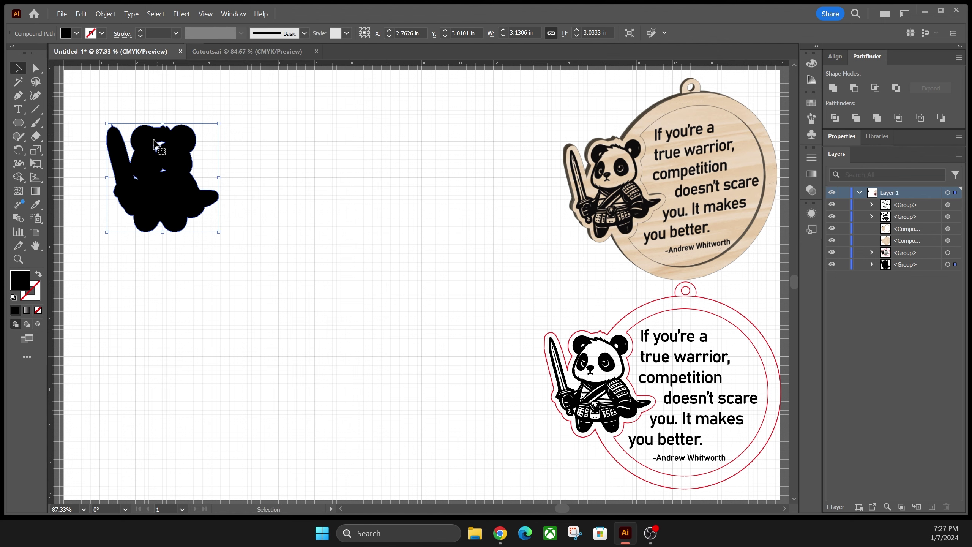
Give the united offset shape no fill and a red stroke, and deselect it.
click(77, 34)
click(7, 54)
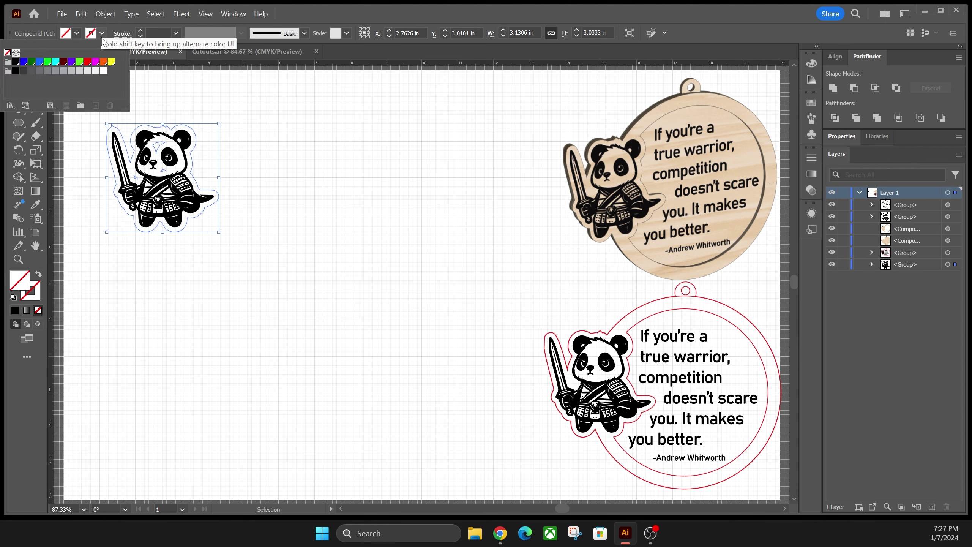
click(88, 61)
click(103, 34)
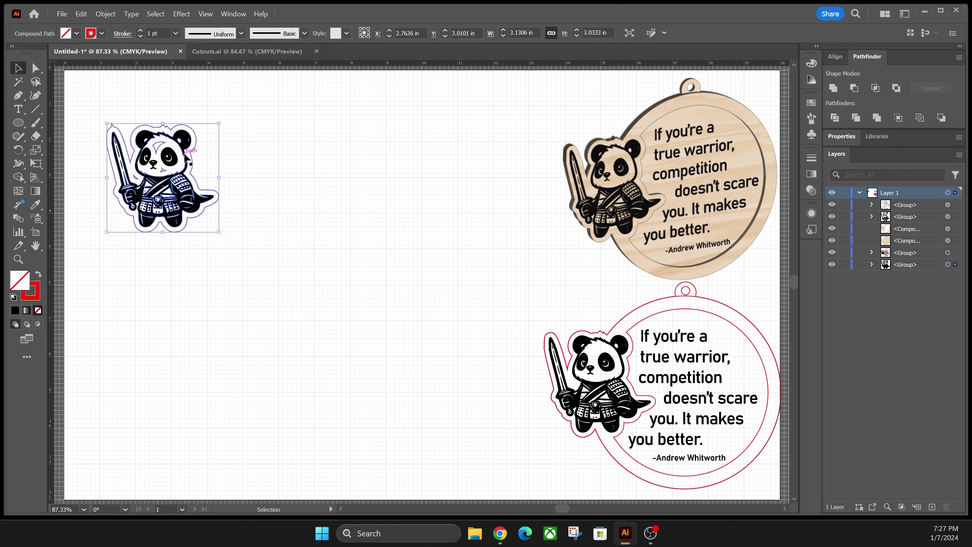
click(211, 156)
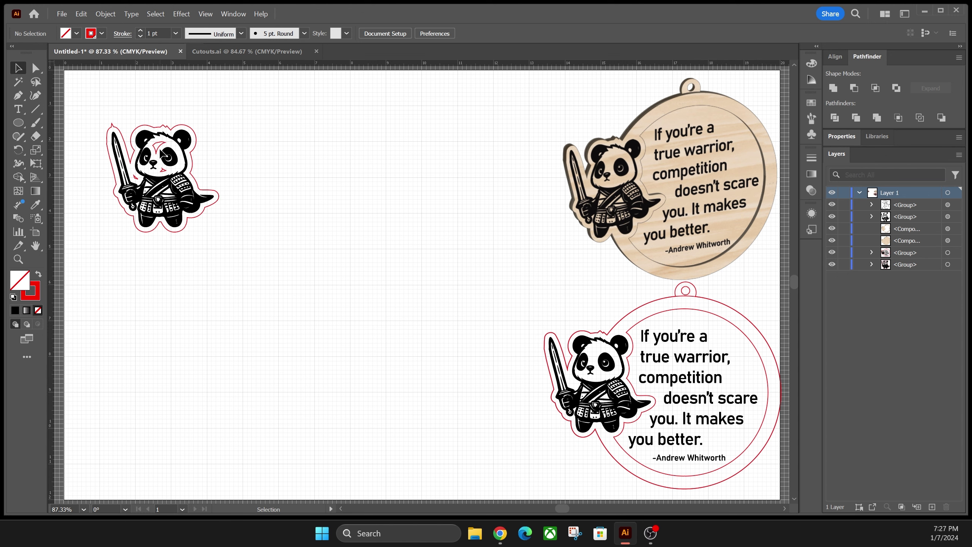
Ungroup the panda artwork and regroup its black parts without the red outline.
click(162, 153)
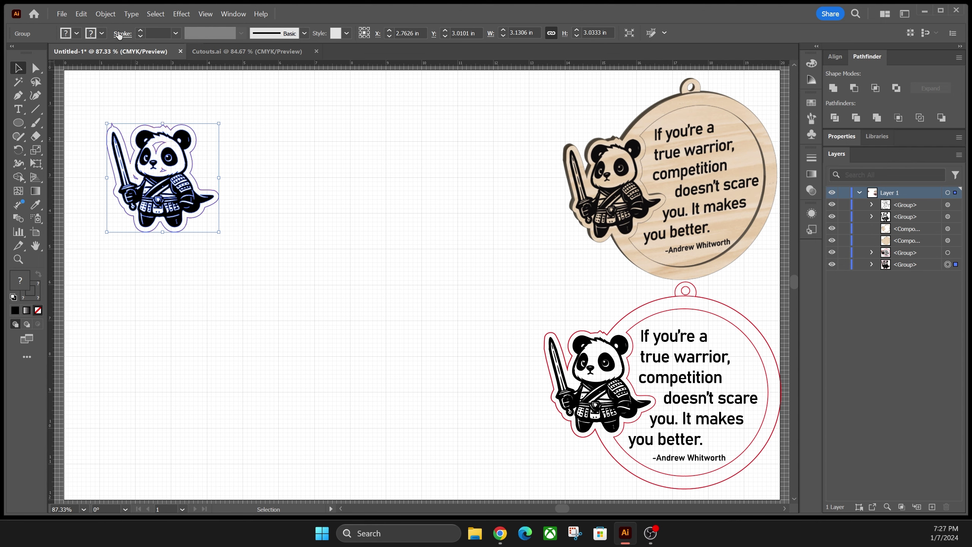
click(103, 15)
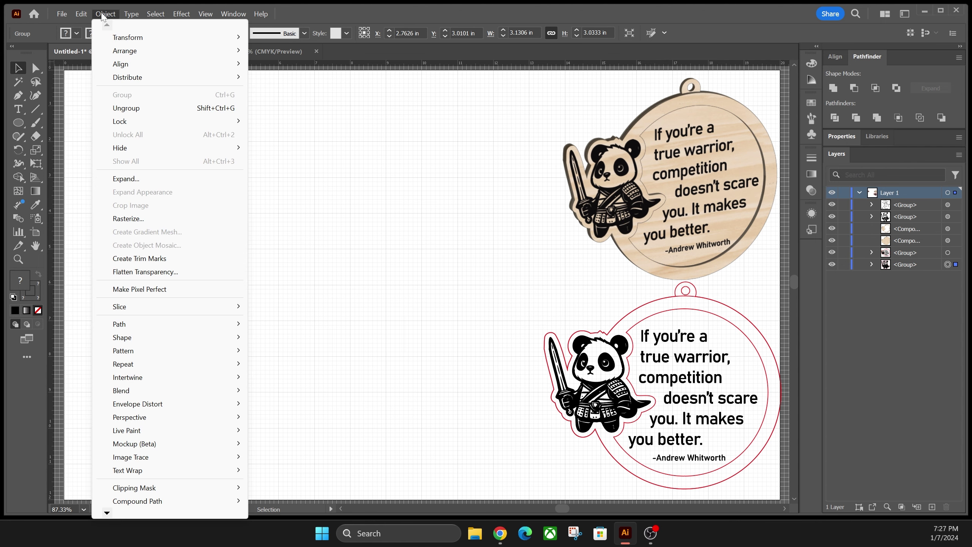
click(126, 108)
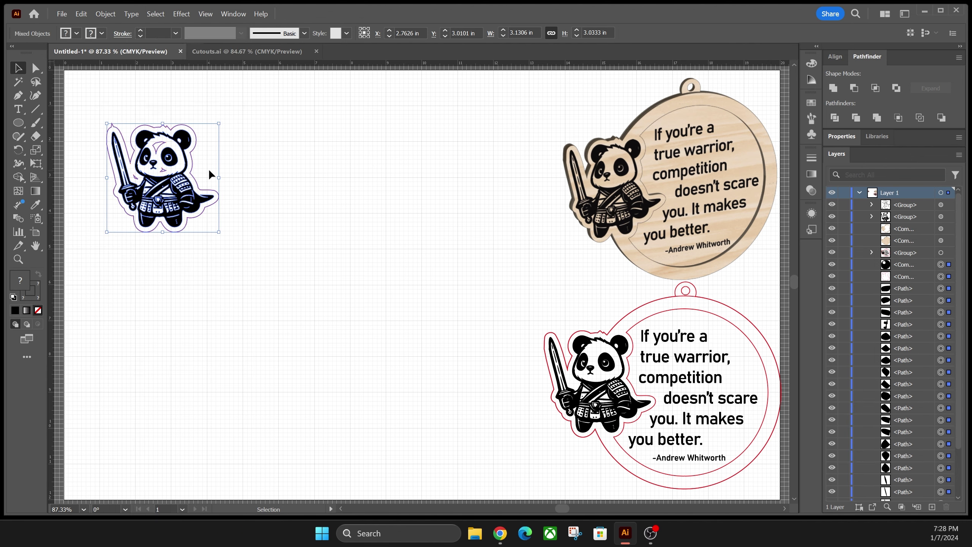
shift+click(191, 153)
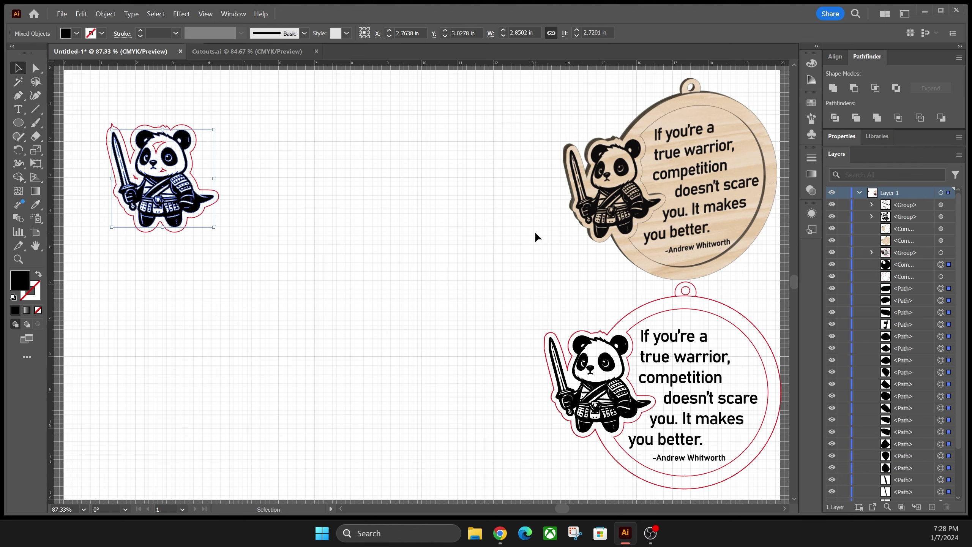
click(105, 14)
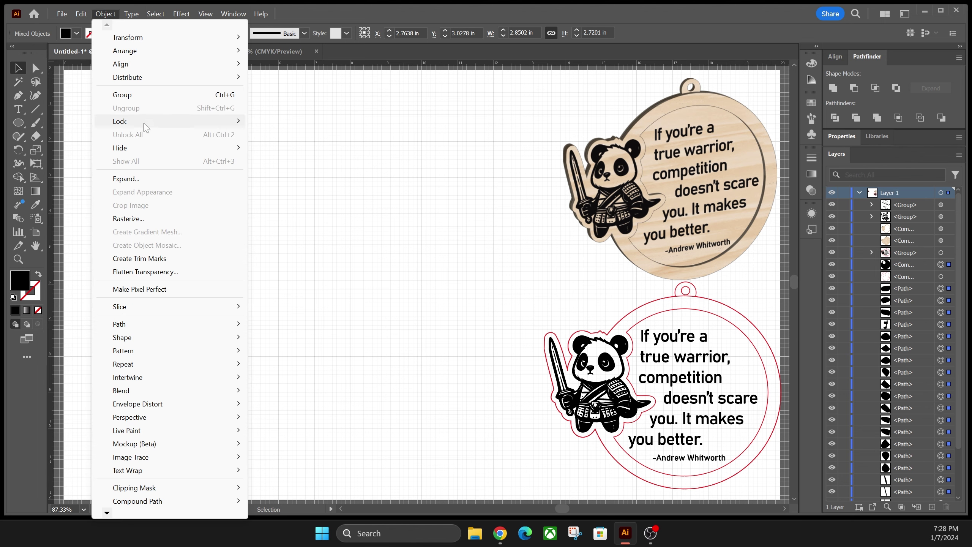
click(138, 99)
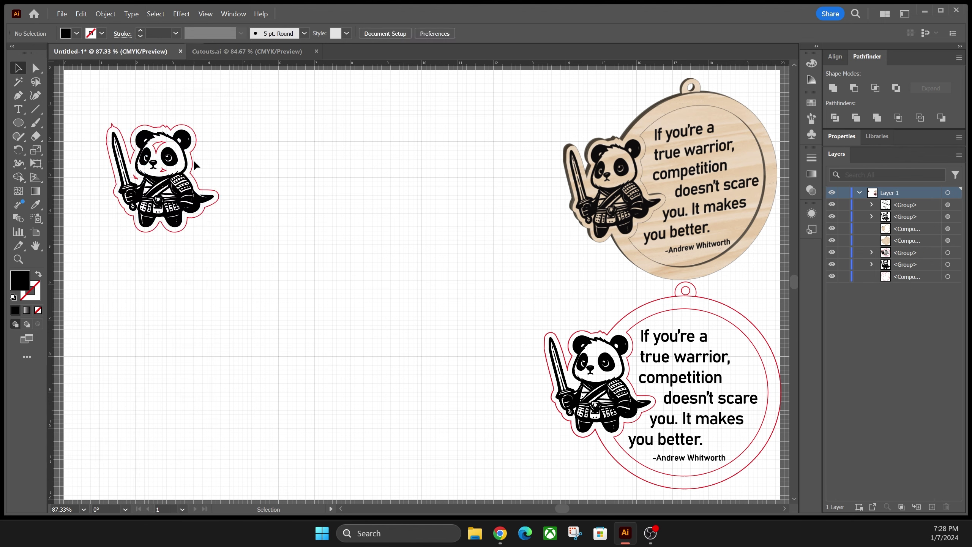
Isolate the panda's red outline and delete the stray inner paths on the forehead, near the chin and beside the sword.
click(140, 142)
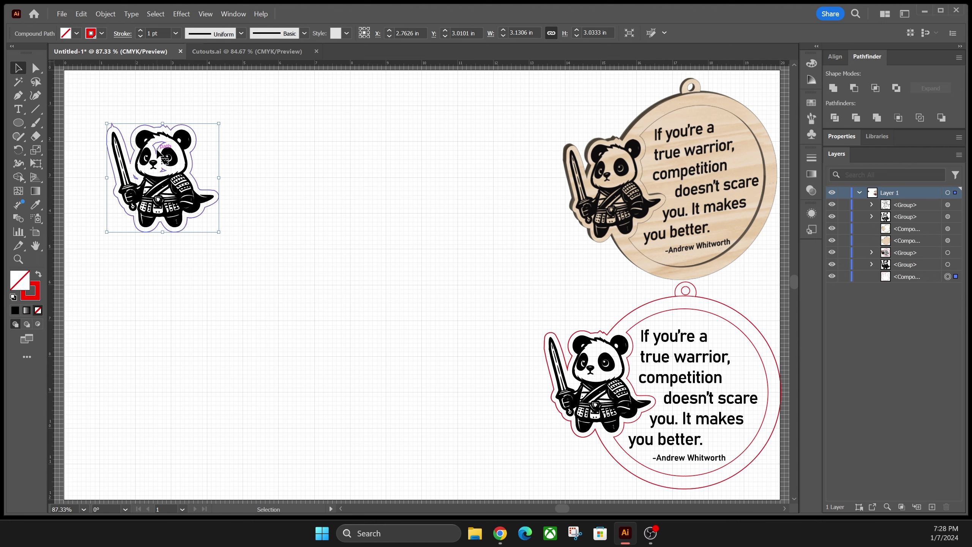
click(161, 156)
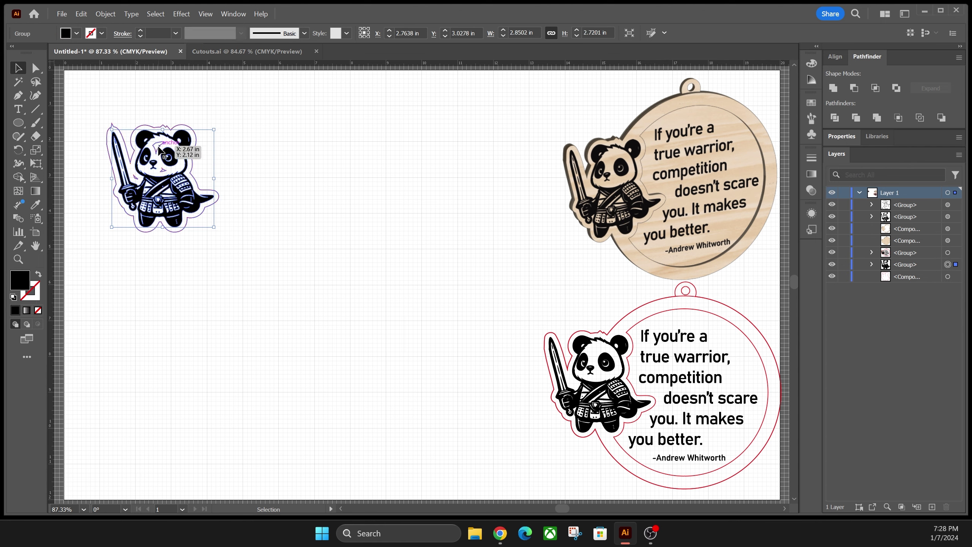
click(159, 148)
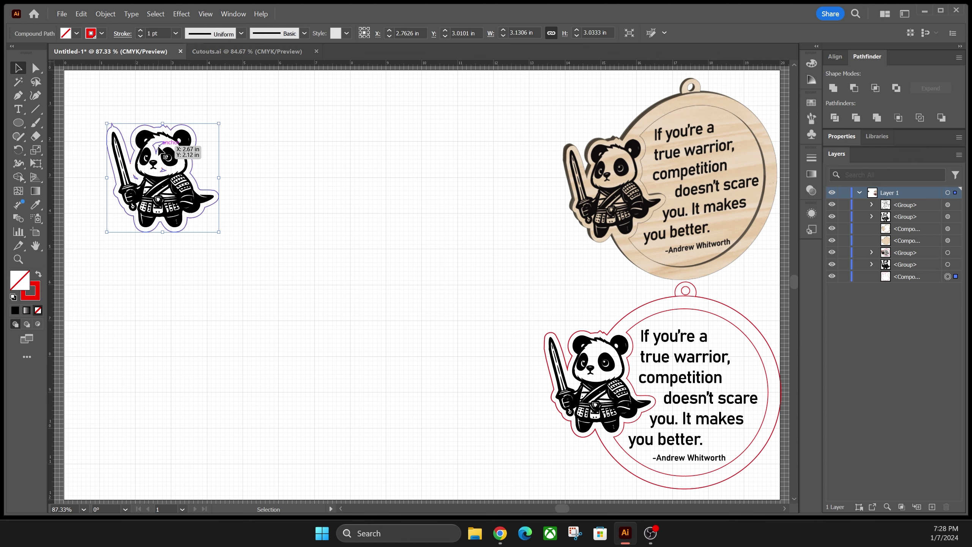
double_click(159, 150)
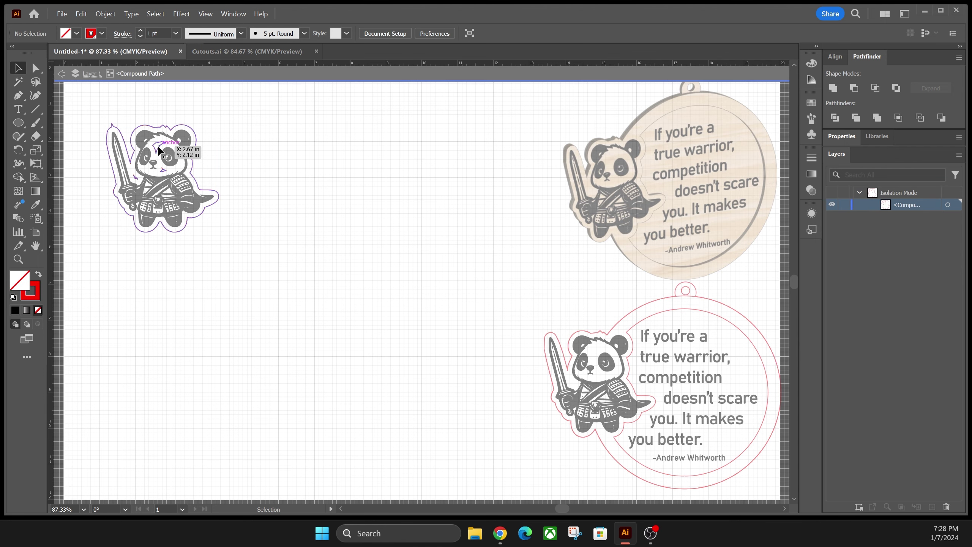
click(159, 145)
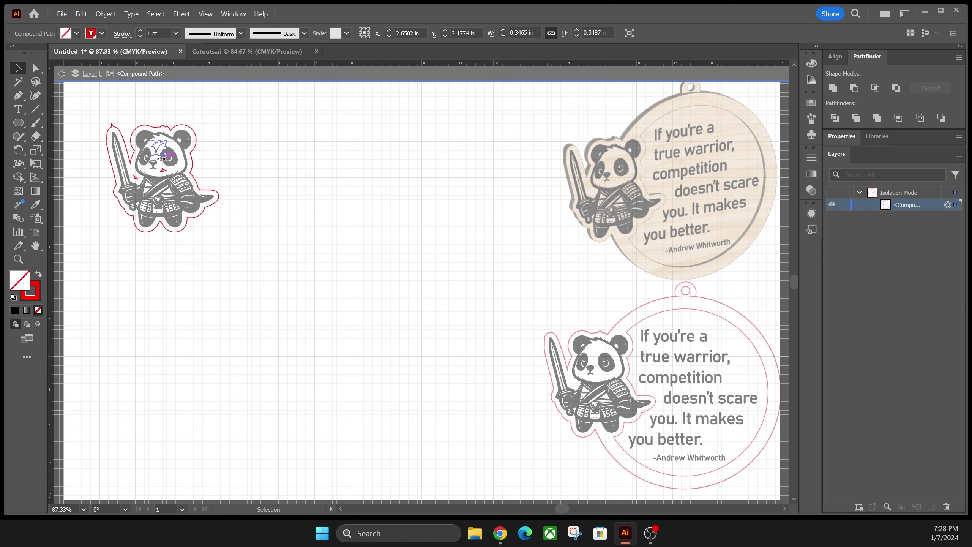
click(163, 160)
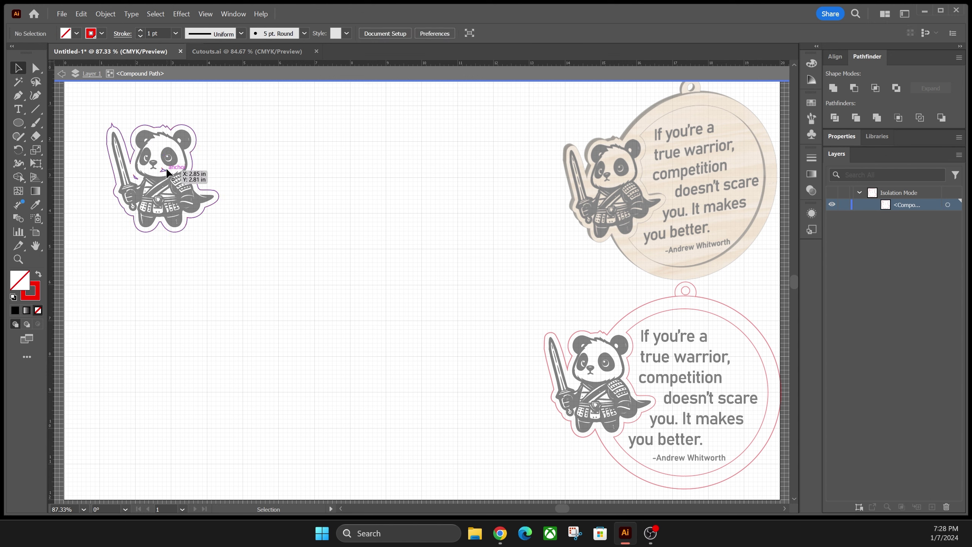
click(182, 180)
click(131, 184)
click(134, 177)
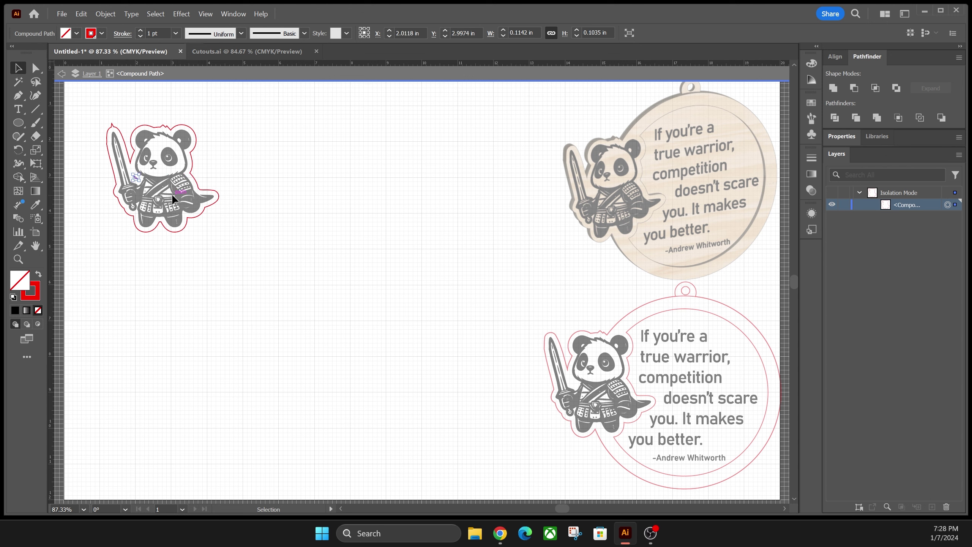
click(171, 192)
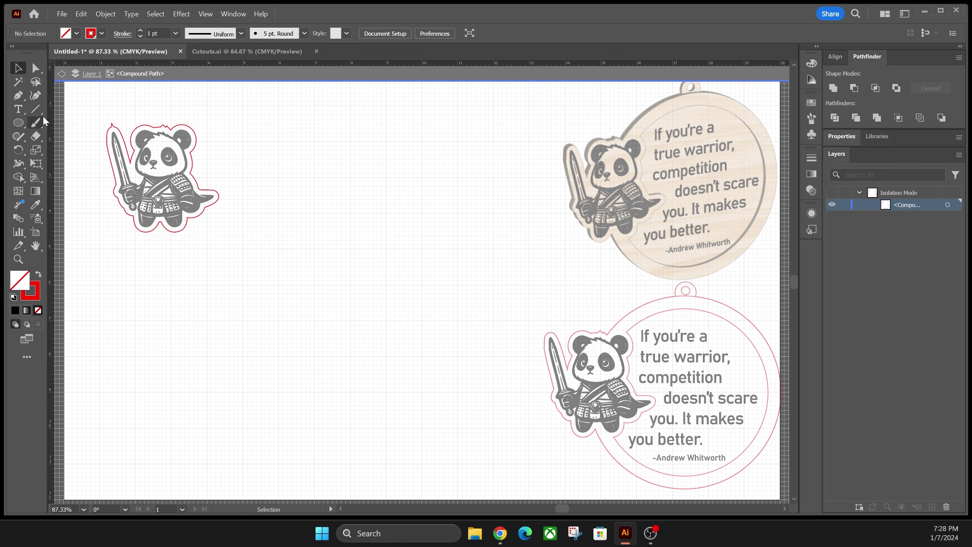
Remove the spike's anchor points at the sword tip of the red outline with the Curvature tool, and leave isolation mode.
click(36, 96)
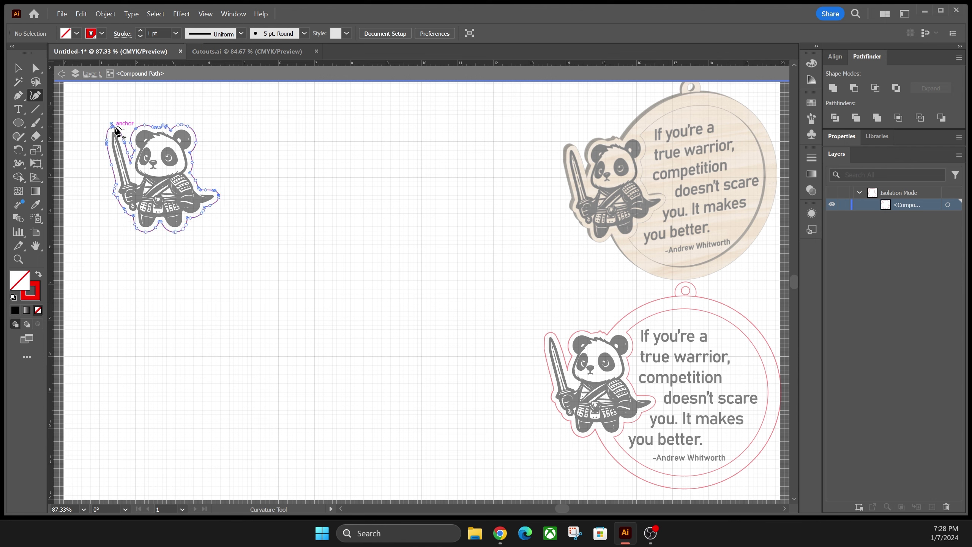
click(112, 125)
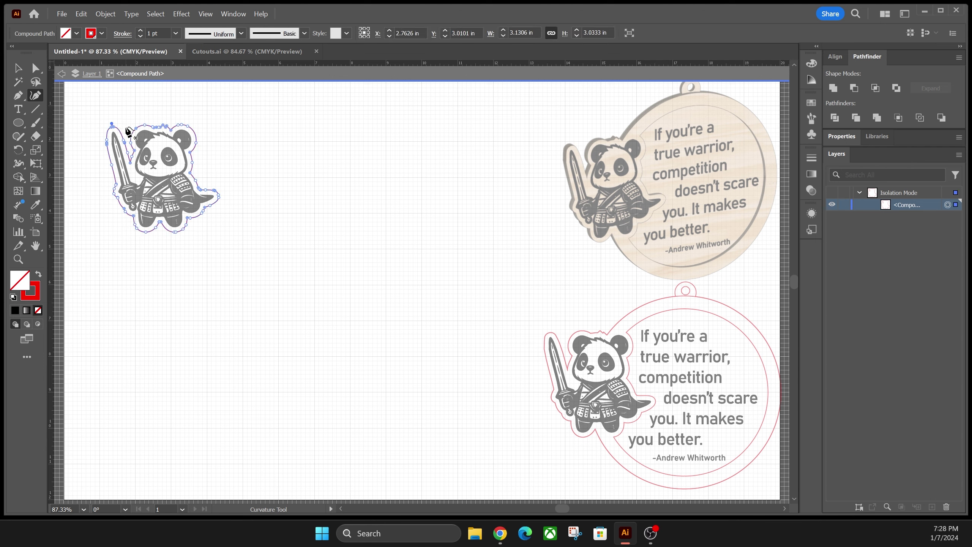
click(112, 125)
double_click(112, 125)
drag(109, 146, 110, 145)
click(18, 67)
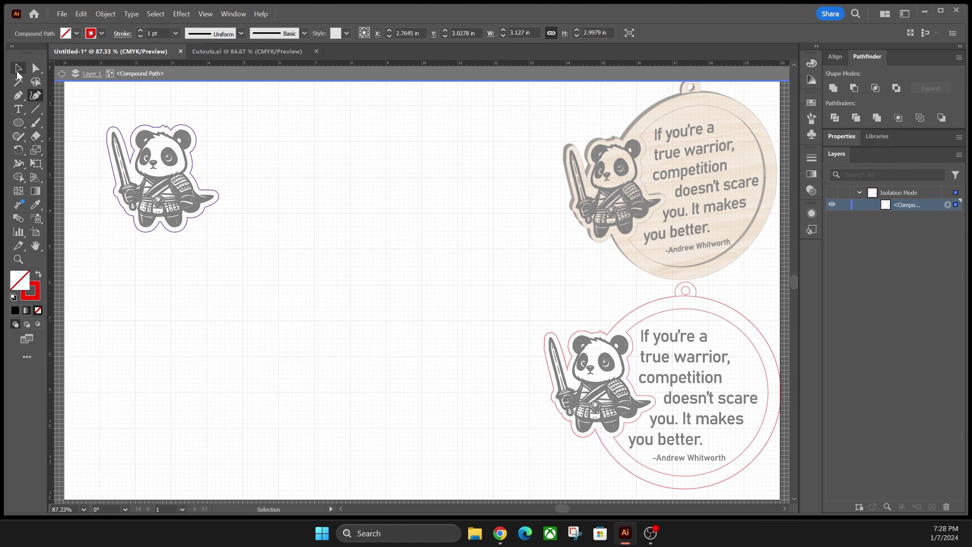
double_click(293, 130)
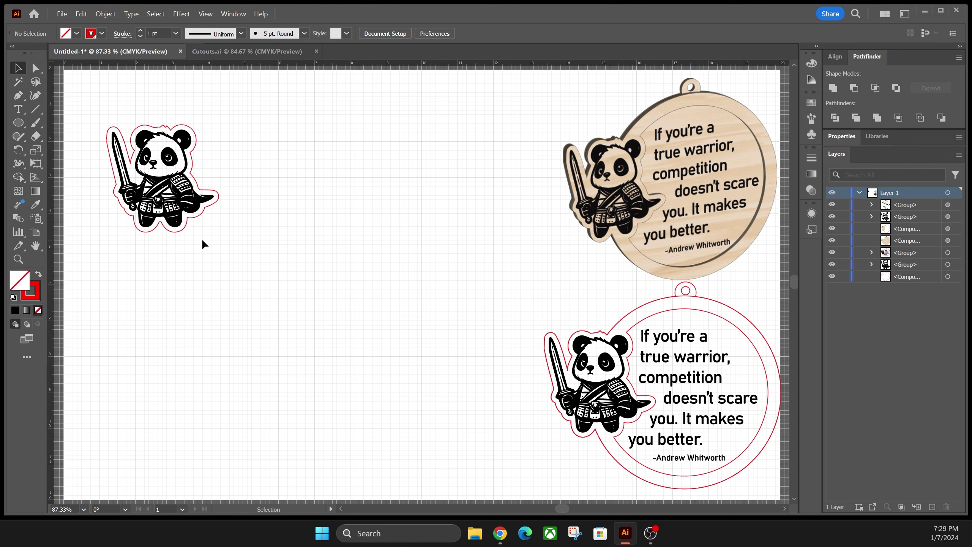
click(199, 215)
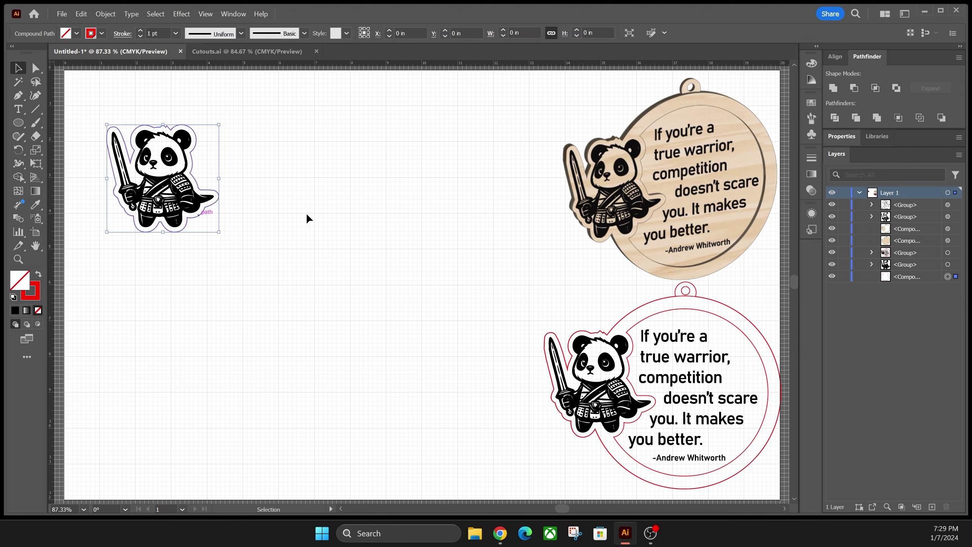
click(352, 252)
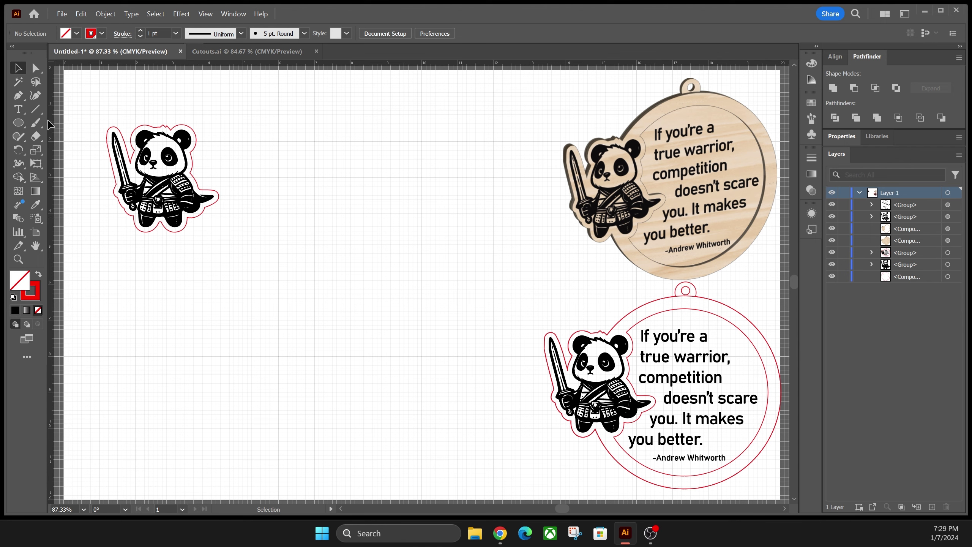
Draw a red-stroked circle about 5.79 in in diameter and position it so its edge passes behind the panda.
click(18, 123)
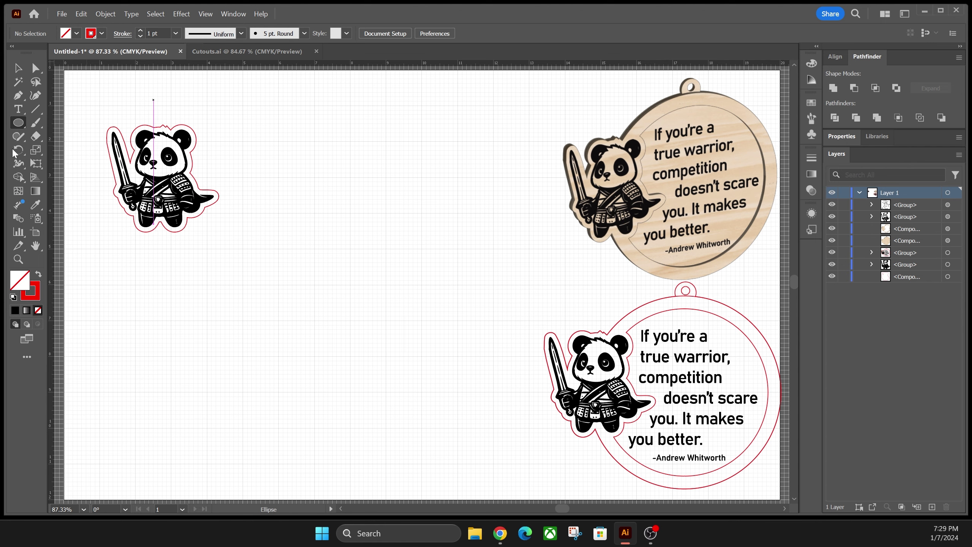
click(17, 125)
drag(142, 87, 347, 262)
key(v)
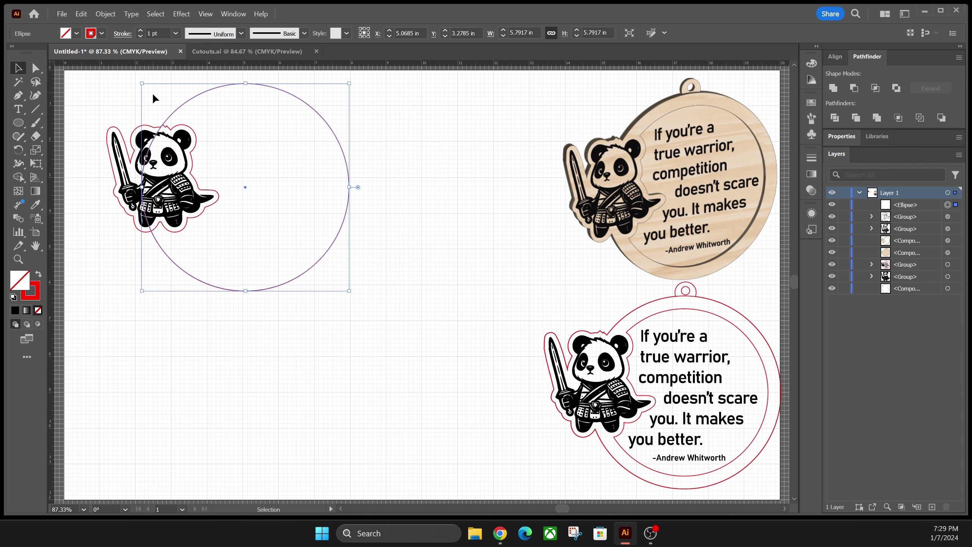
drag(169, 112, 180, 112)
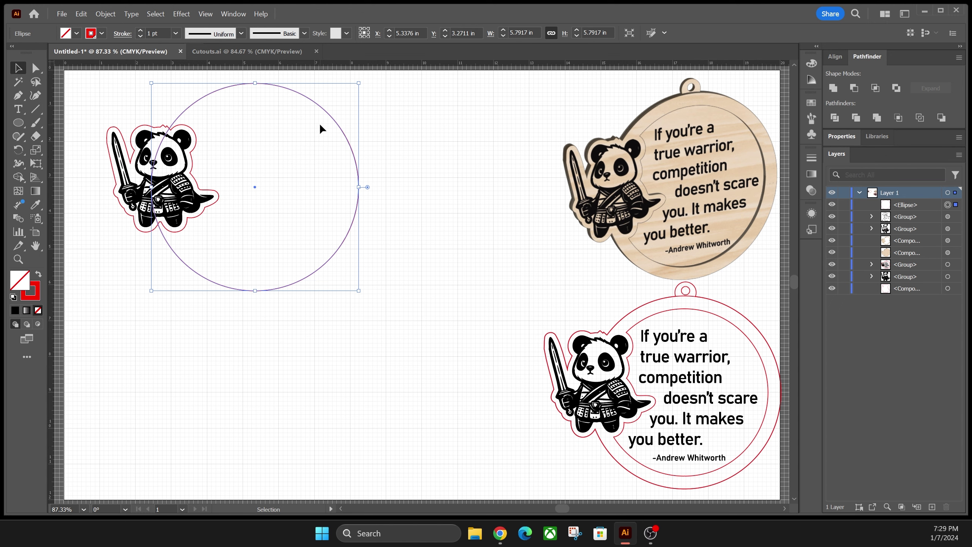
Copy the circle and paste the duplicate in place.
key(a)
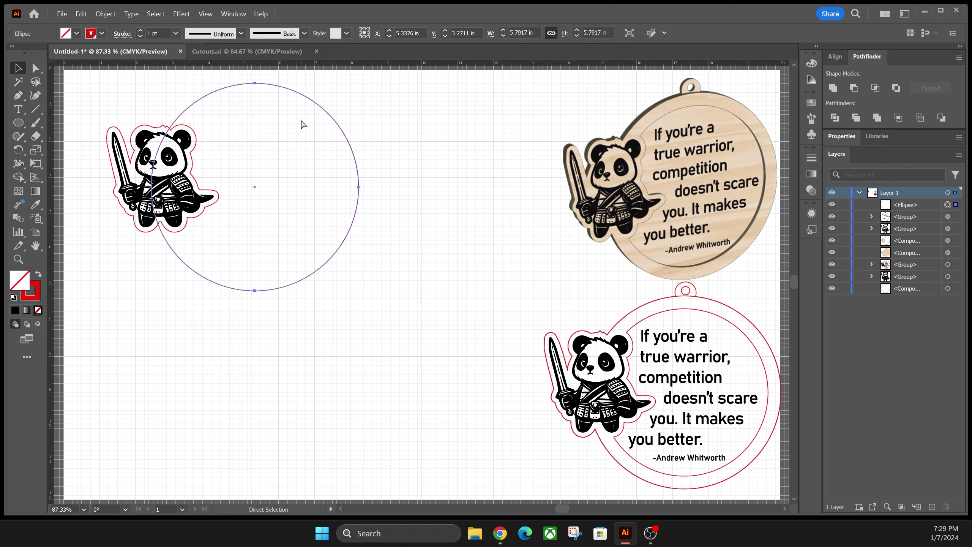
click(81, 15)
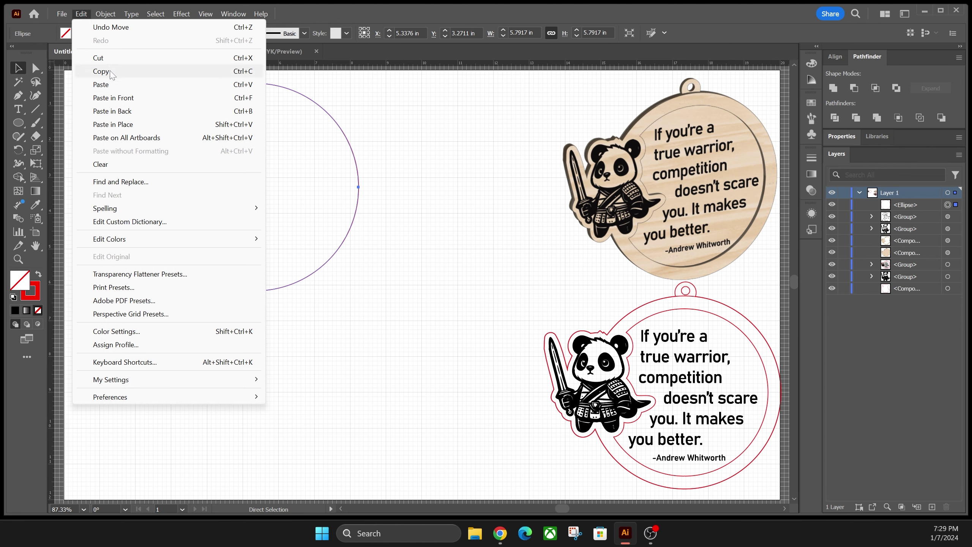
click(101, 72)
key(v)
click(81, 14)
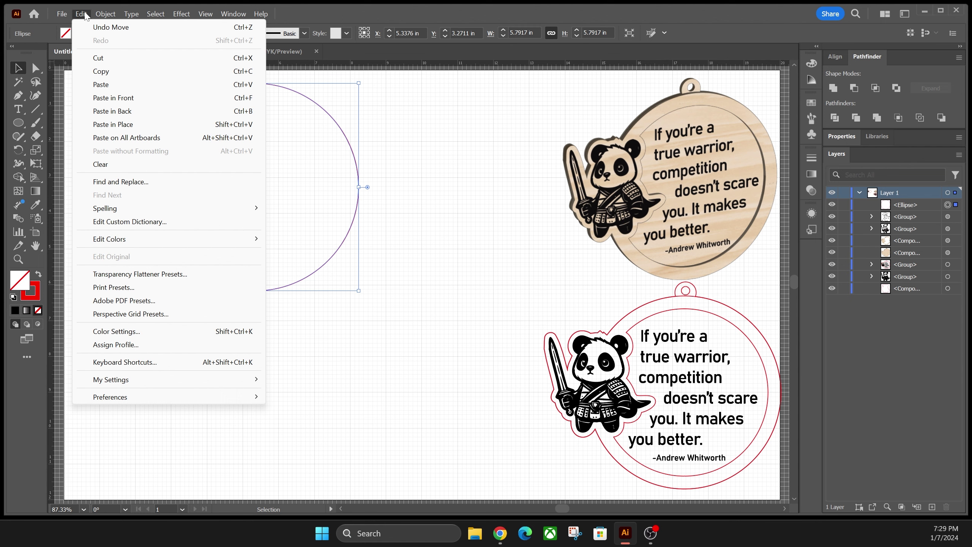
click(132, 126)
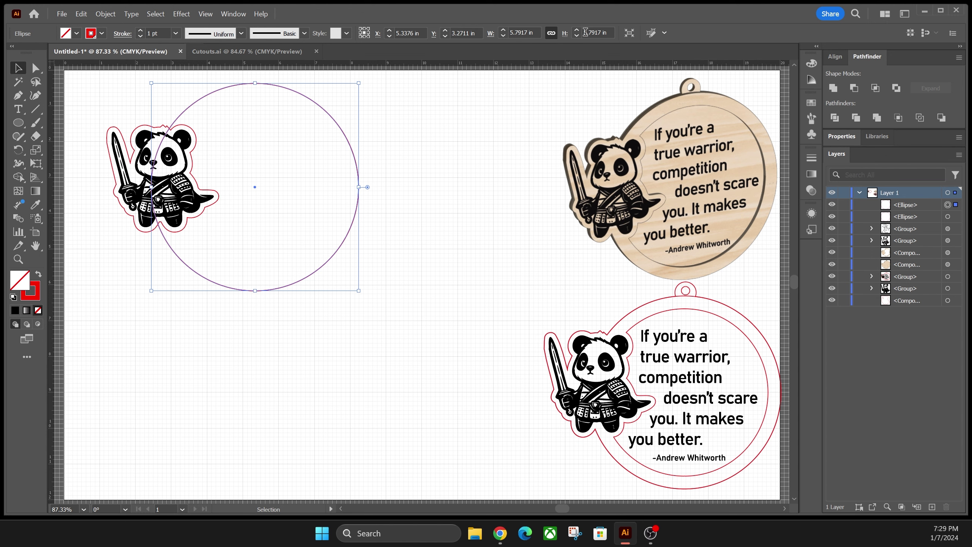
Reduce the duplicate circle proportionally to 5 in wide and high to form the inner ring, and deselect it.
click(551, 34)
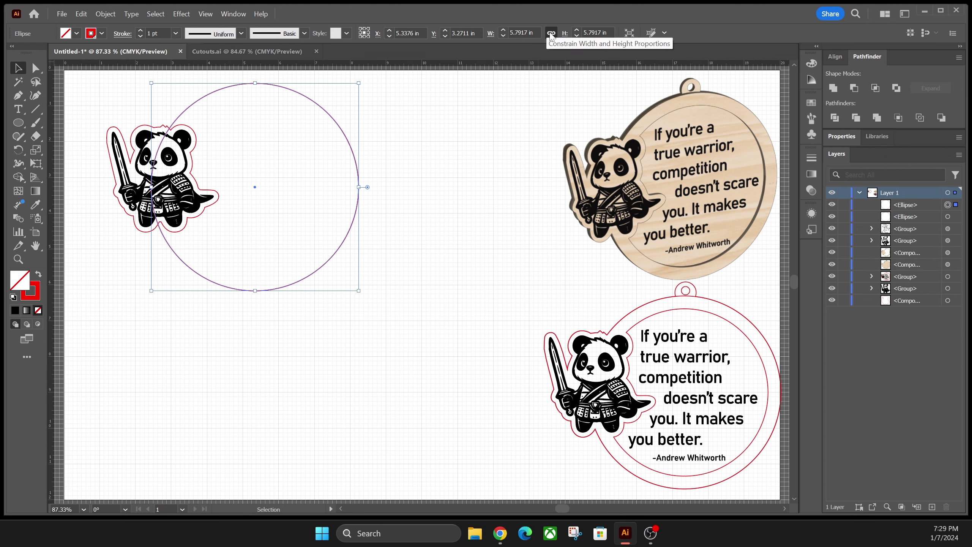
click(502, 35)
click(503, 35)
click(503, 36)
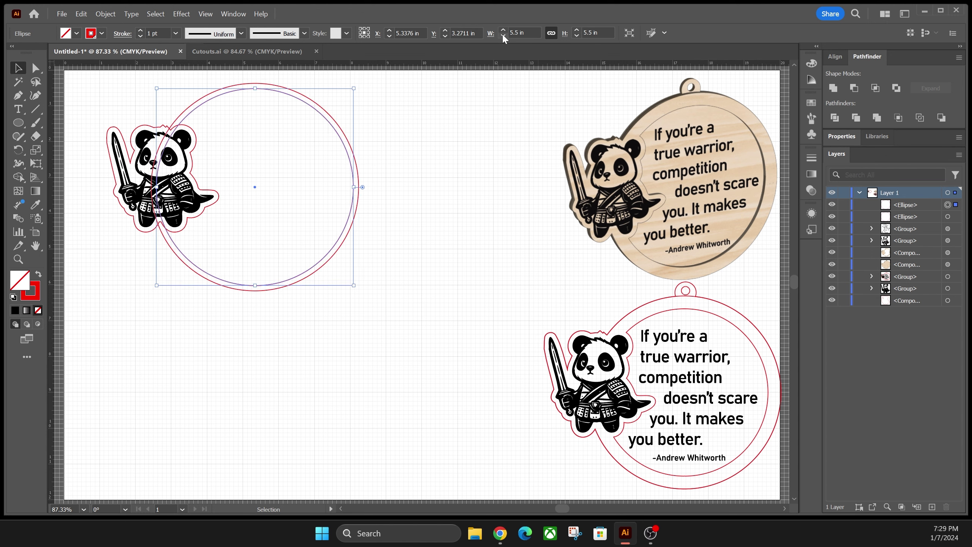
click(503, 36)
click(502, 36)
click(502, 36)
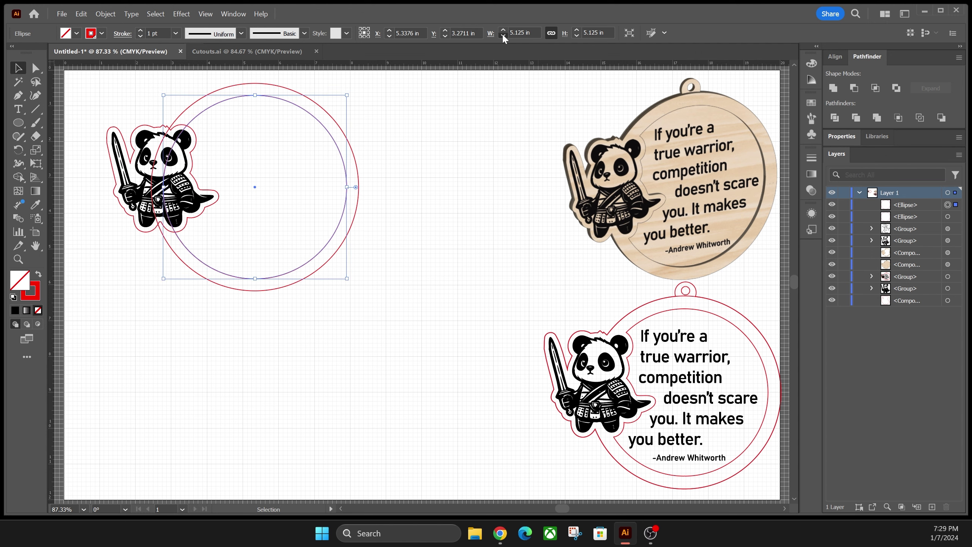
click(503, 35)
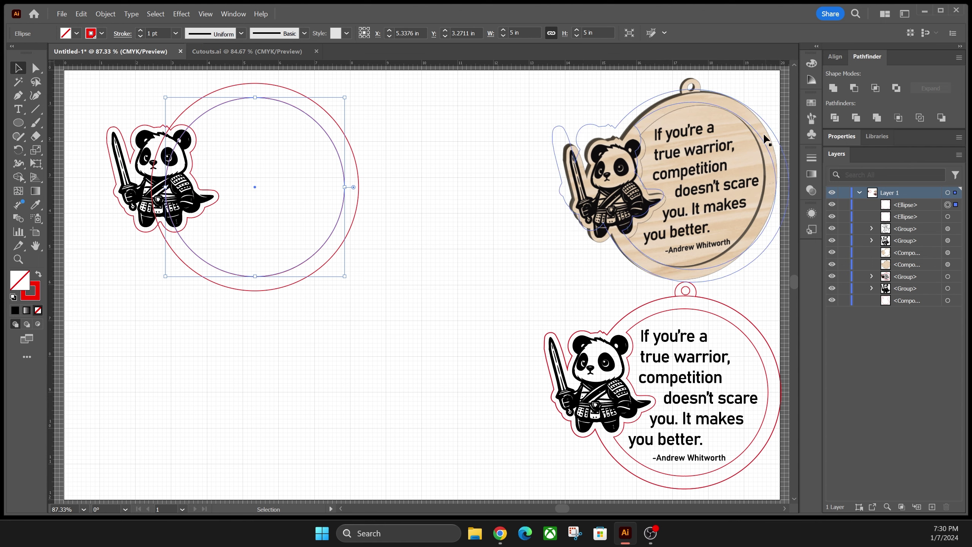
click(502, 36)
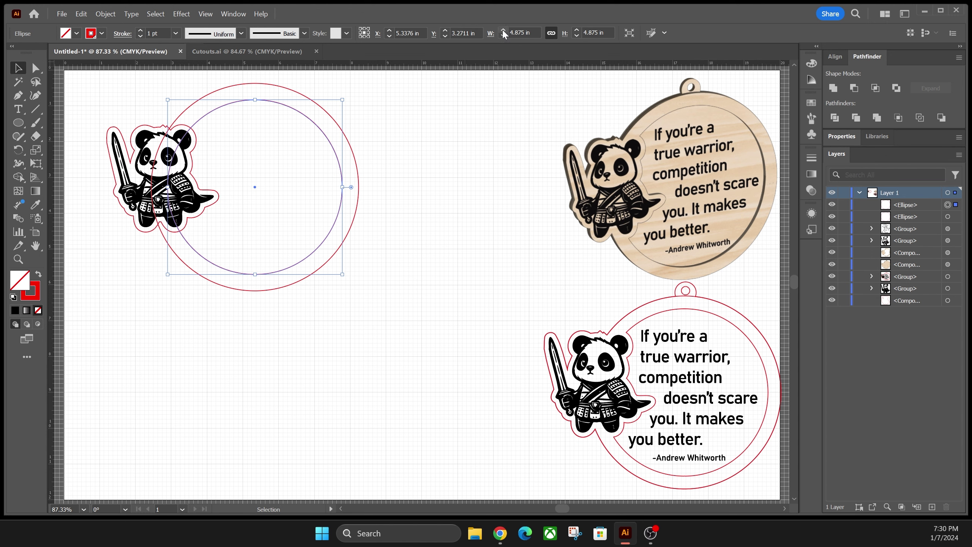
click(503, 30)
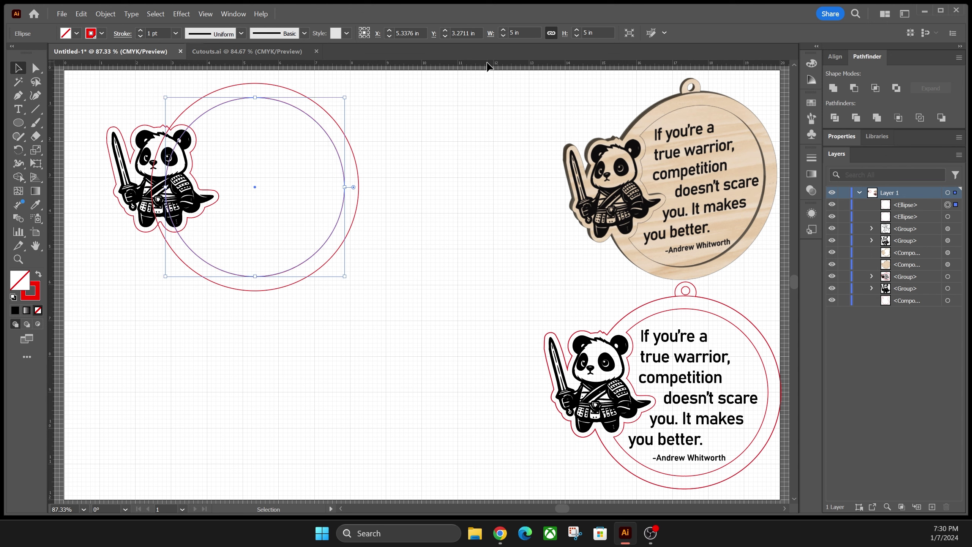
click(392, 147)
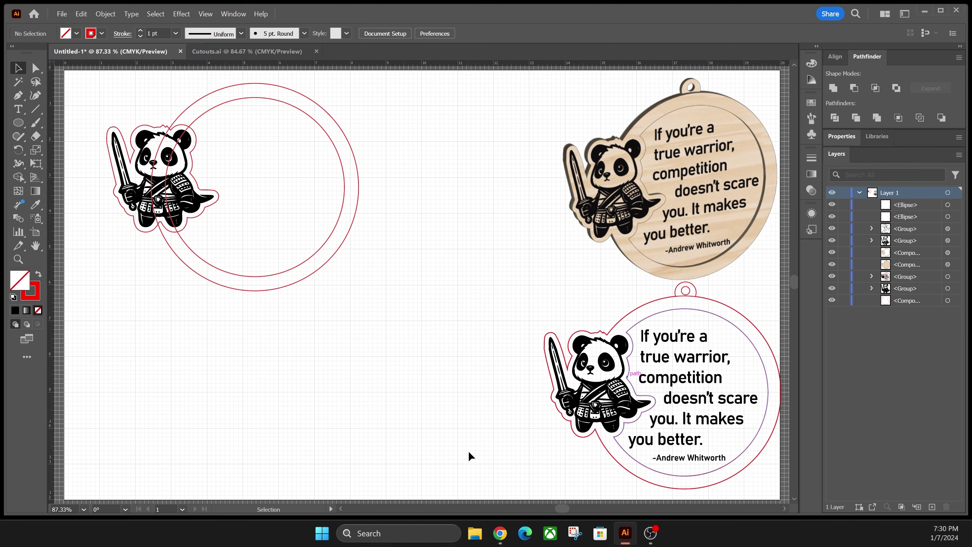
Shift the red-outlined sample ornament slightly left, and duplicate the outer circle with the panda outline about 6.14 in below the originals.
mouse_move(652, 300)
mouse_down()
mouse_move(608, 300)
mouse_move(660, 301)
mouse_move(645, 296)
mouse_up()
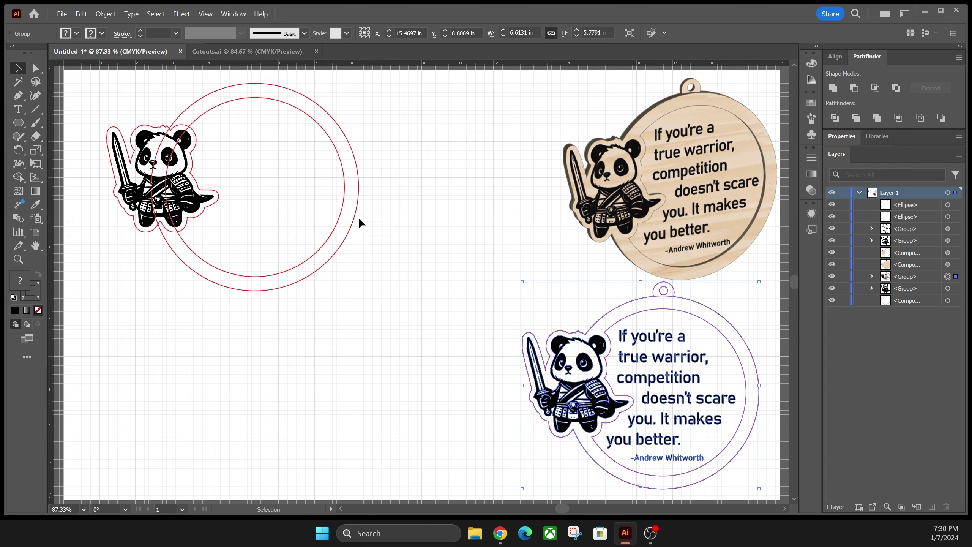
click(191, 104)
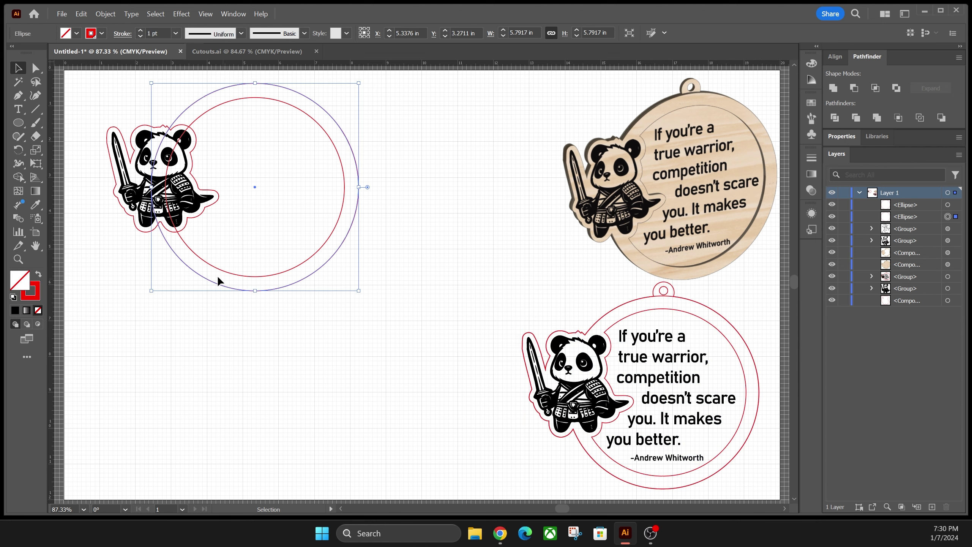
shift+click(158, 130)
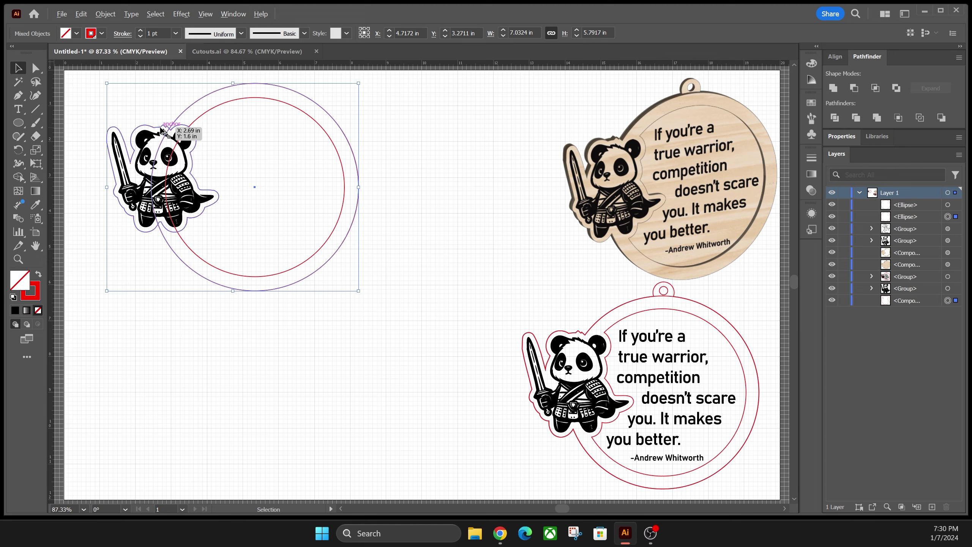
drag(163, 132, 178, 345)
click(275, 344)
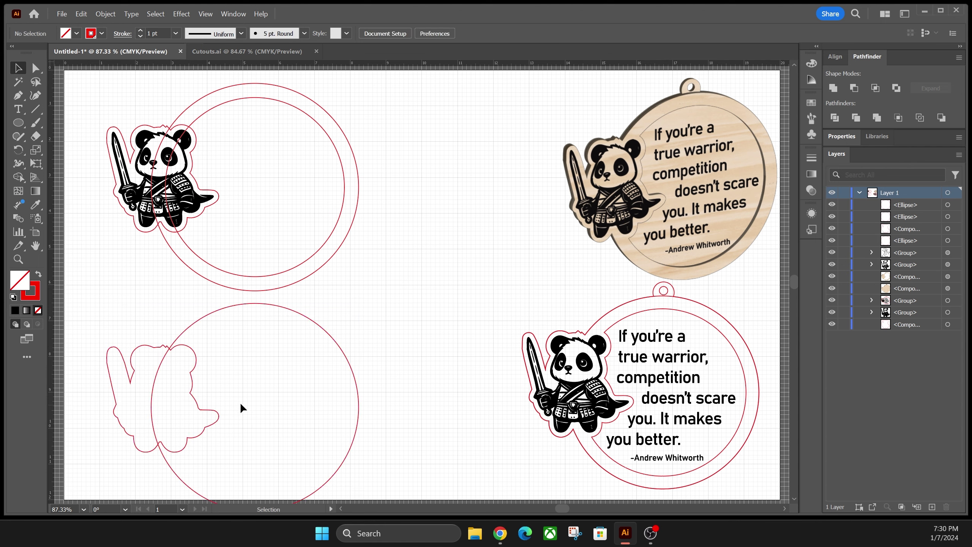
Unite the duplicated circle and panda outline into one shape and move it about 1.07 in further down.
drag(128, 435, 166, 390)
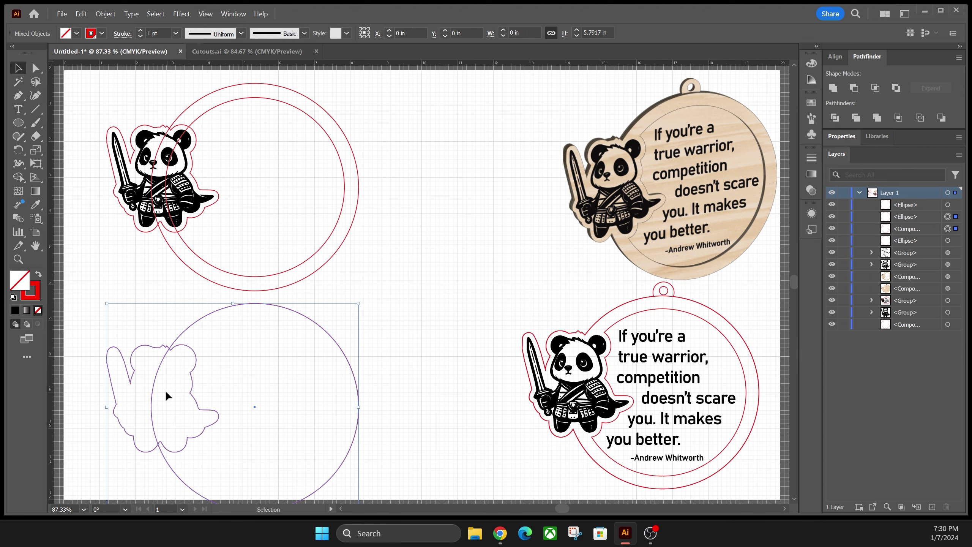
click(832, 89)
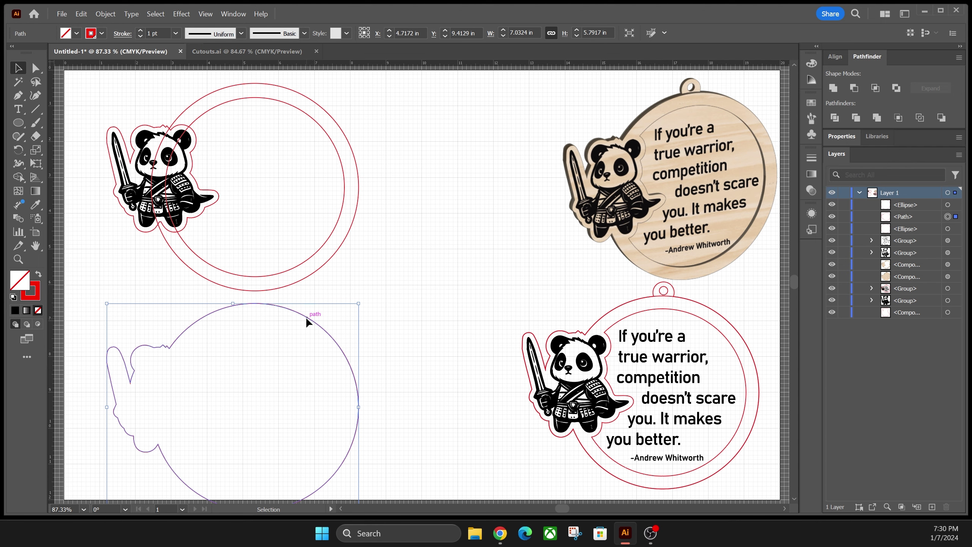
drag(305, 316, 305, 357)
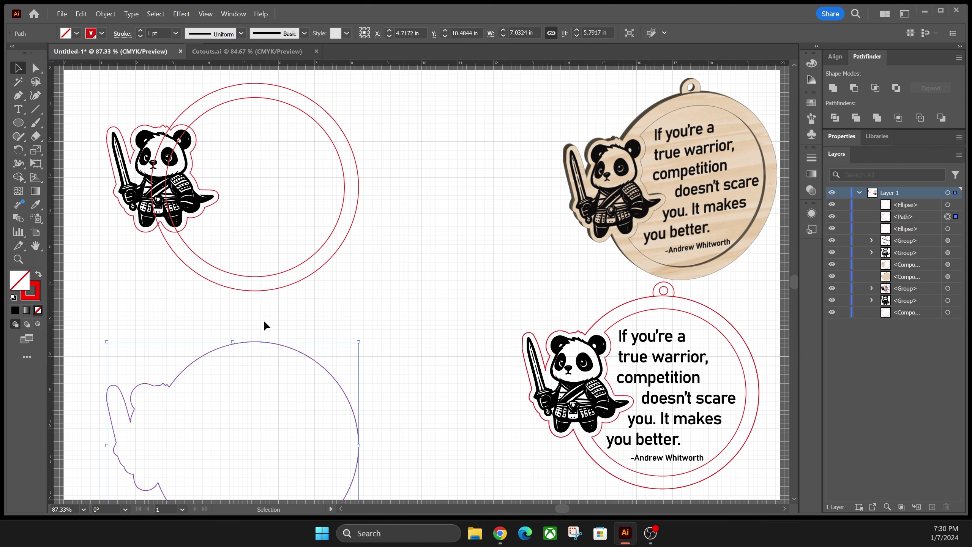
Draw a hanging-loop circle about 0.81 in in diameter, centred across the top edge of the lower combined outline.
click(205, 292)
click(18, 124)
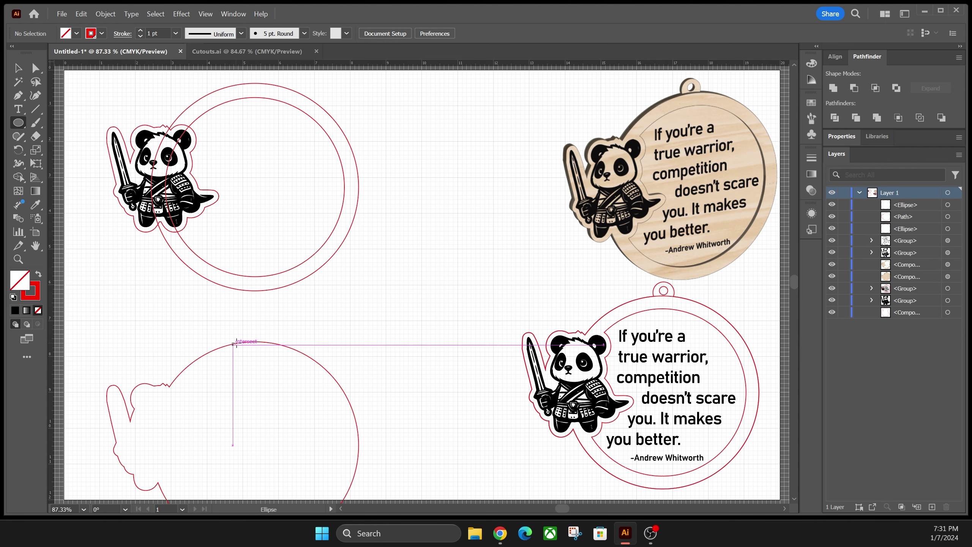
drag(253, 331, 269, 326)
click(17, 70)
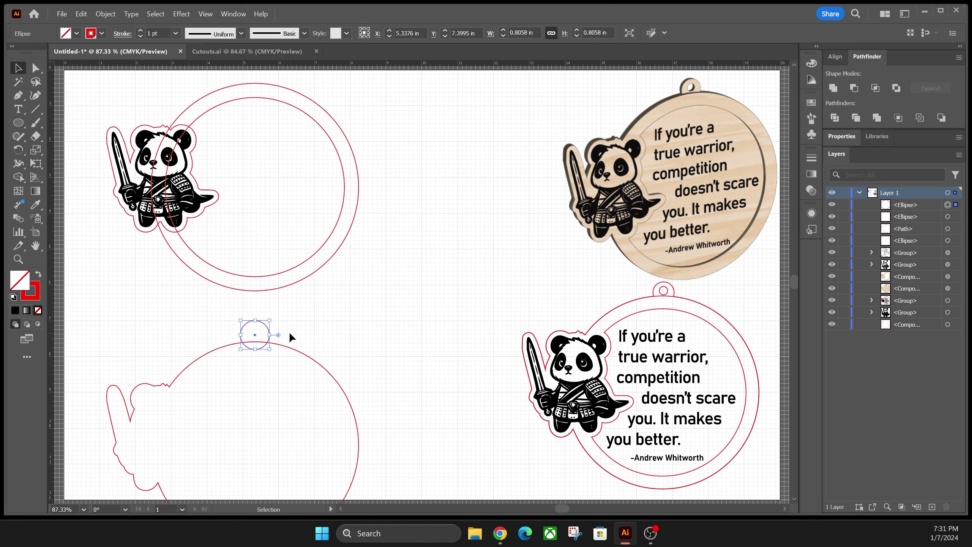
Copy the loop circle, paste the duplicate in place, and reduce it proportionally to 0.25 in wide and high.
click(81, 16)
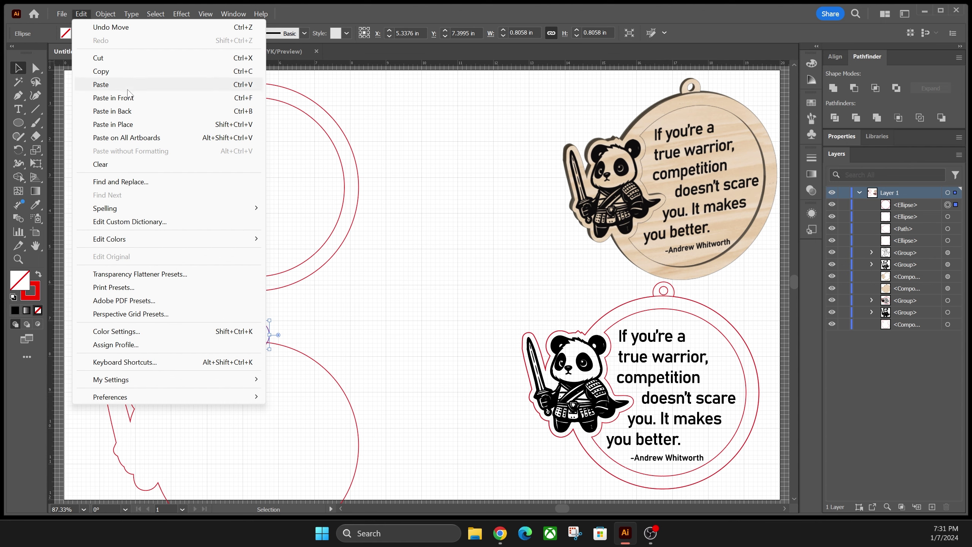
click(131, 127)
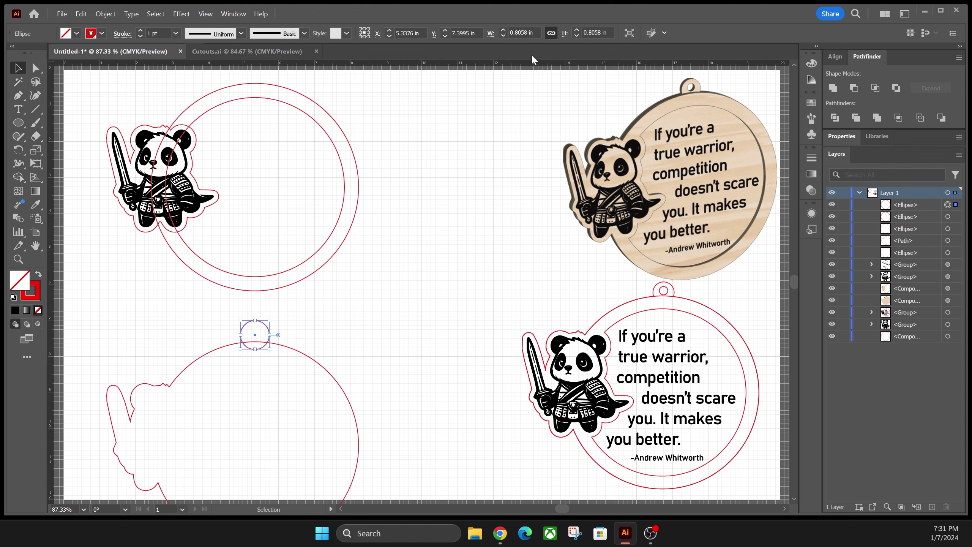
click(503, 36)
click(504, 36)
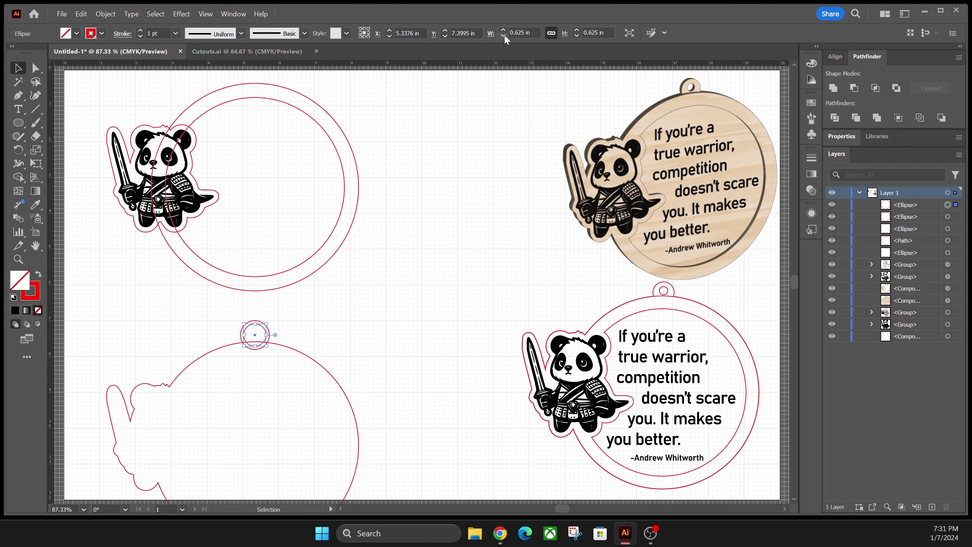
click(504, 36)
click(504, 36)
click(504, 35)
Nudge the small hole circle up about 0.06 in within the loop circle and deselect it.
key(Up)
key(Up)
key(Up)
key(Up)
click(290, 330)
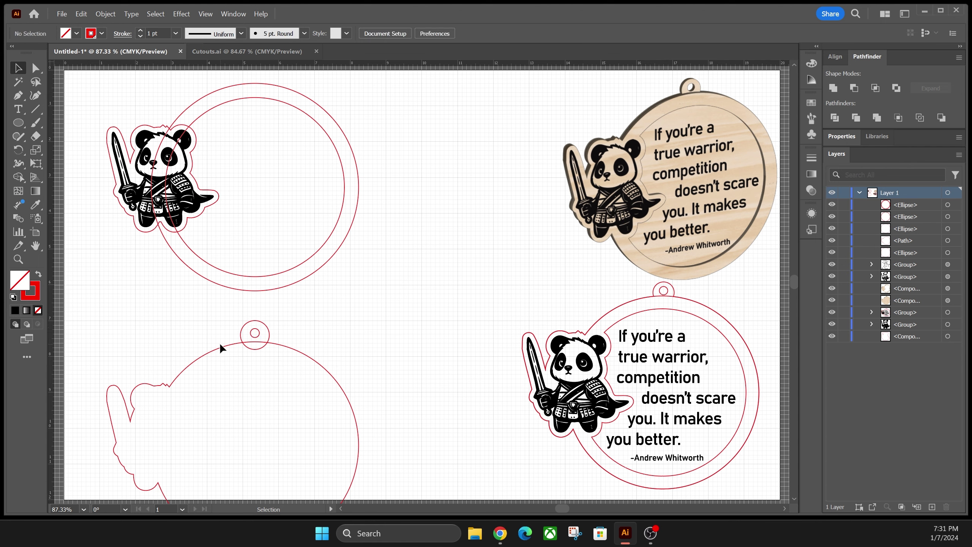
Unite the larger loop circle with the lower combined outline, leaving out the small hole circle, and deselect the shape.
drag(252, 360, 250, 357)
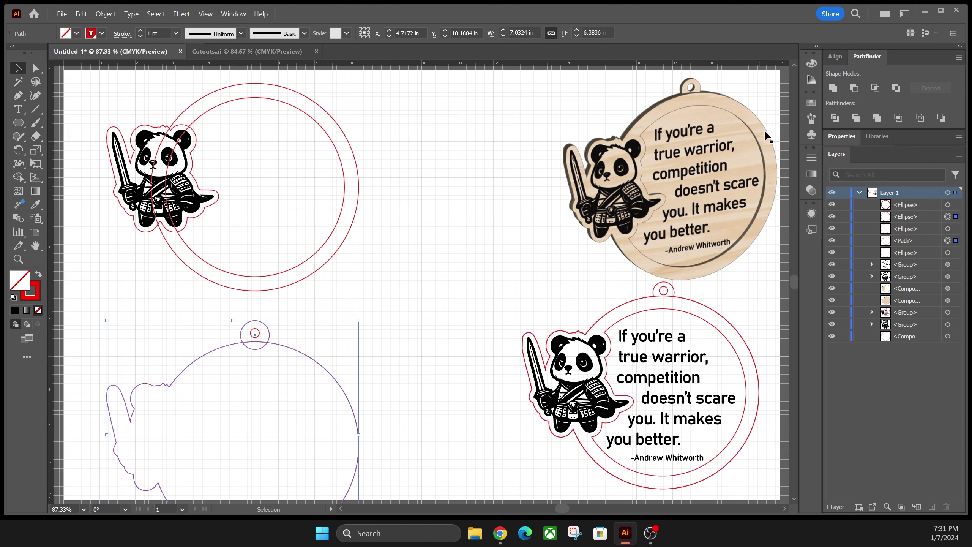
click(834, 89)
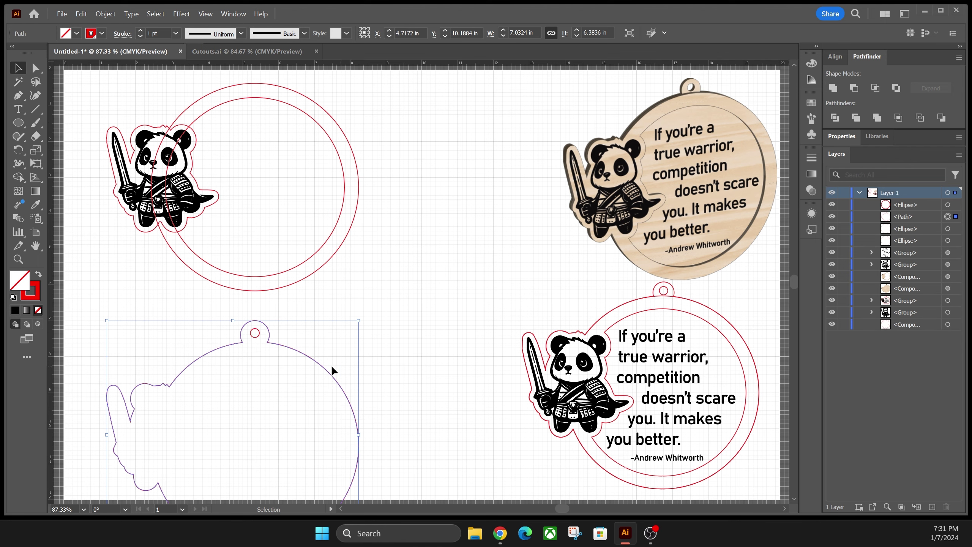
click(327, 324)
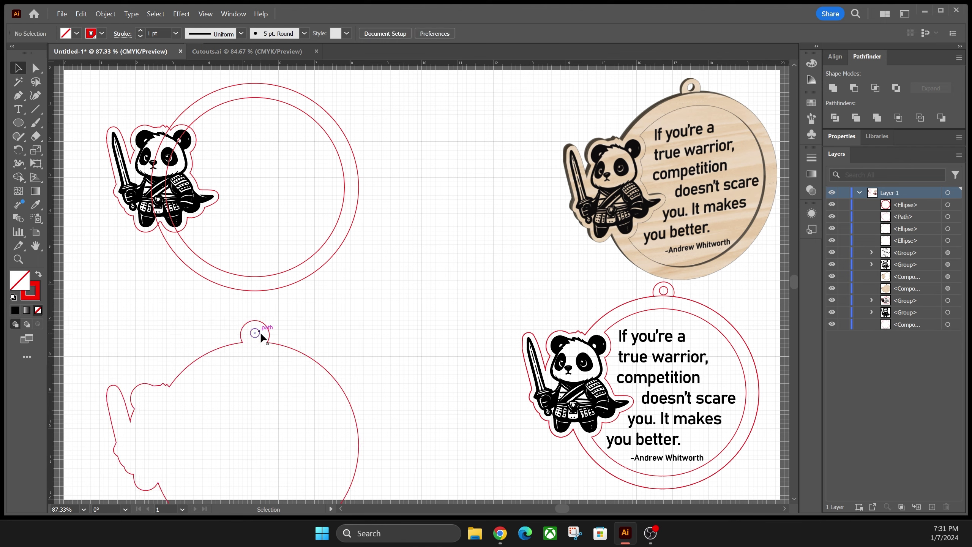
Subtract the small hole circle from the lower outline with Minus Front and deselect the result.
click(258, 334)
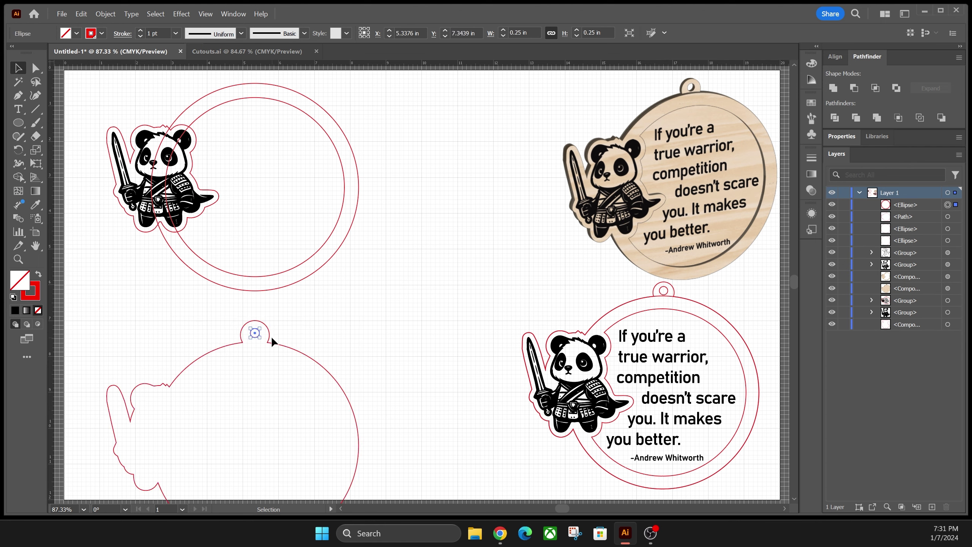
shift+click(269, 339)
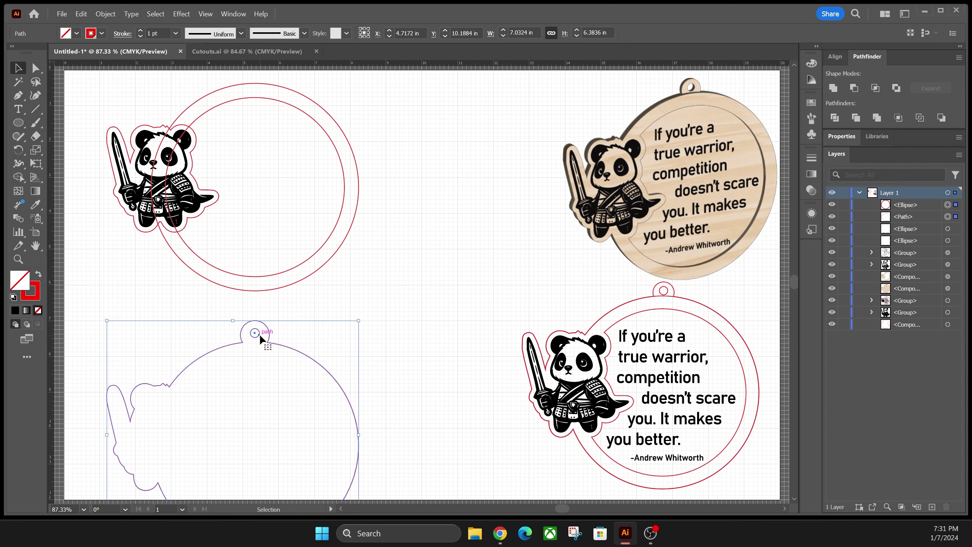
click(854, 88)
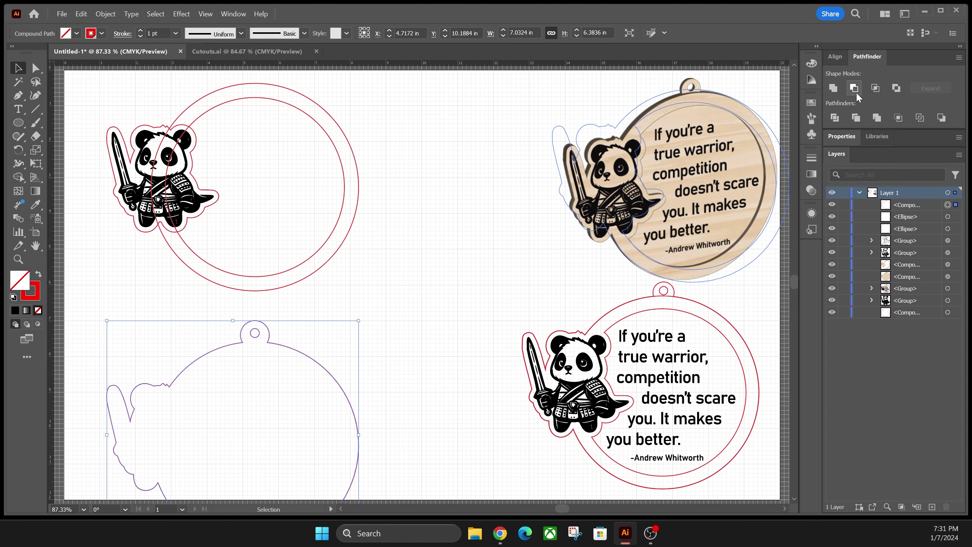
click(254, 344)
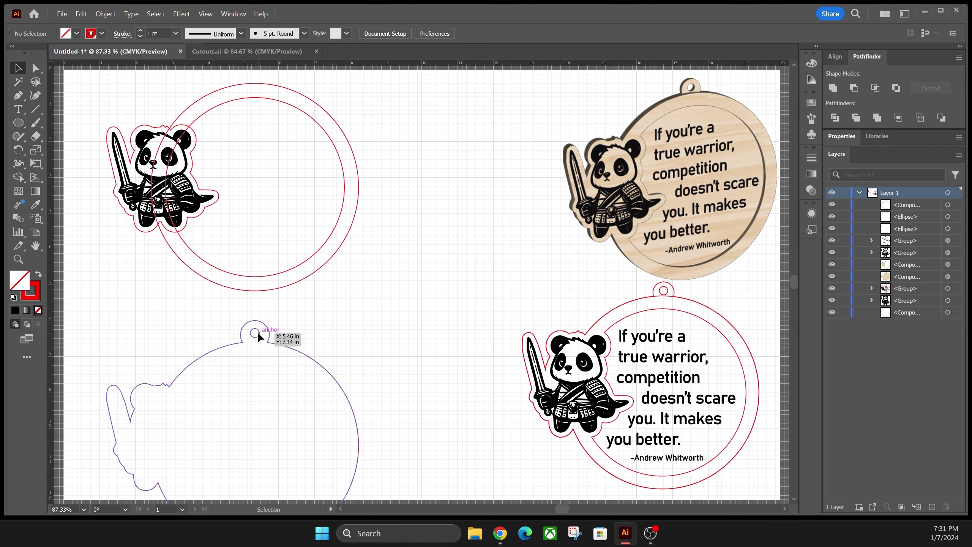
Fill the lower backing shape with dark red to check the hole, set its fill back to none, and deselect it.
click(259, 334)
click(77, 34)
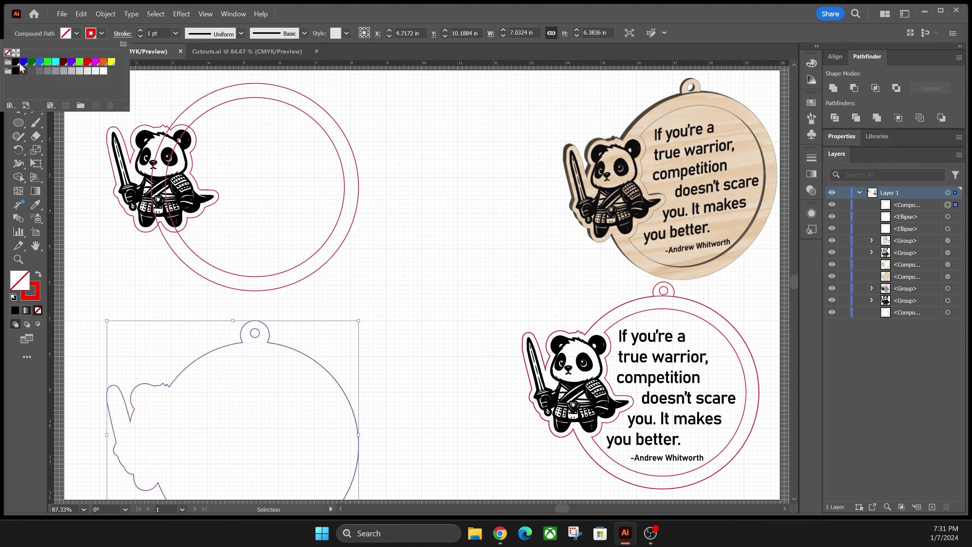
click(63, 61)
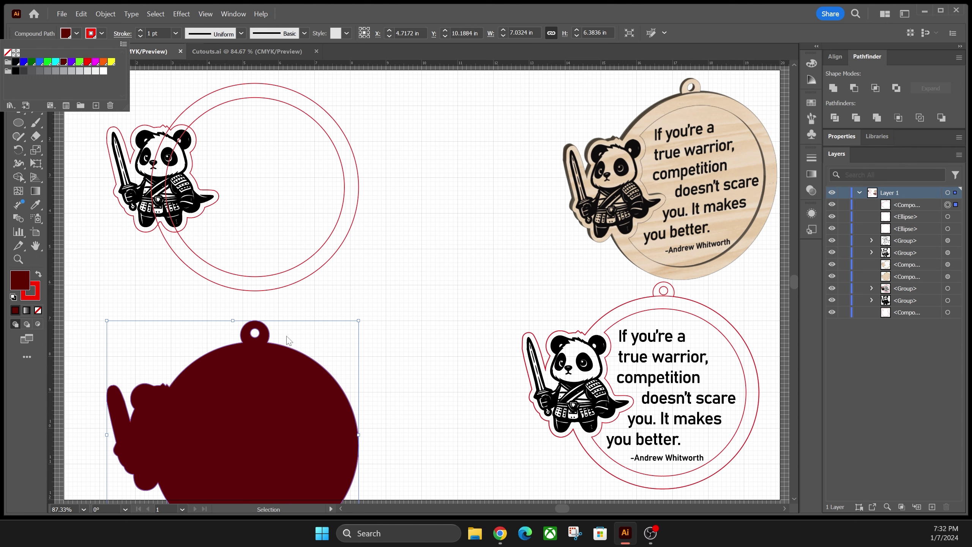
click(77, 34)
click(77, 34)
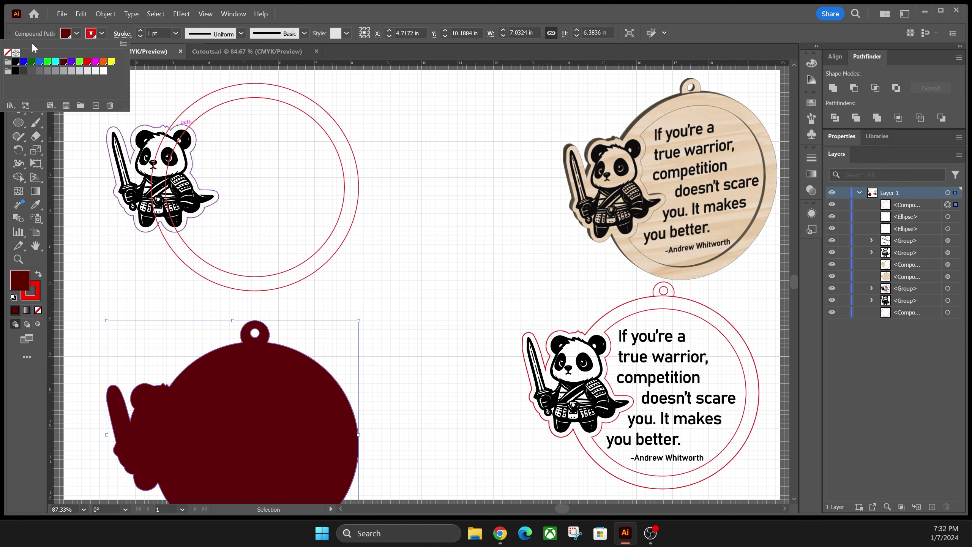
click(7, 52)
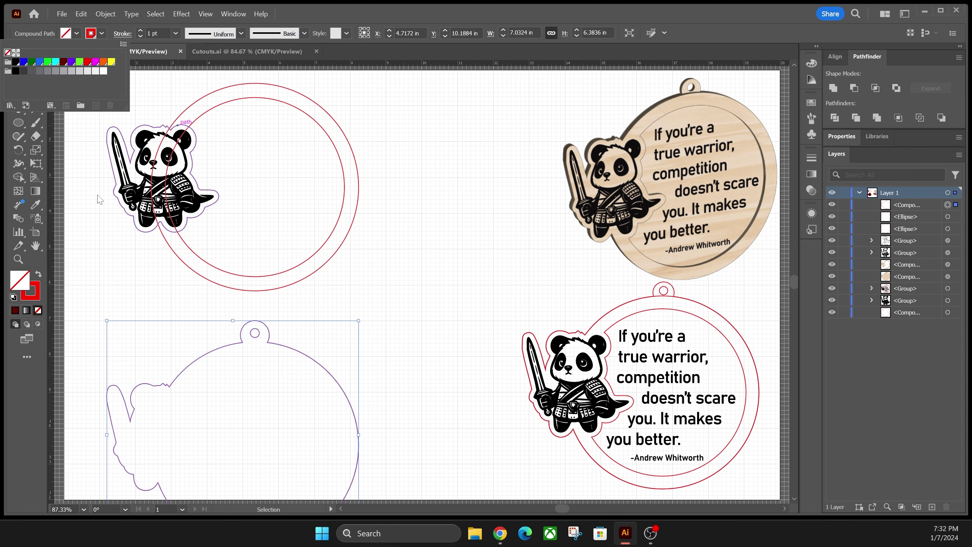
click(379, 355)
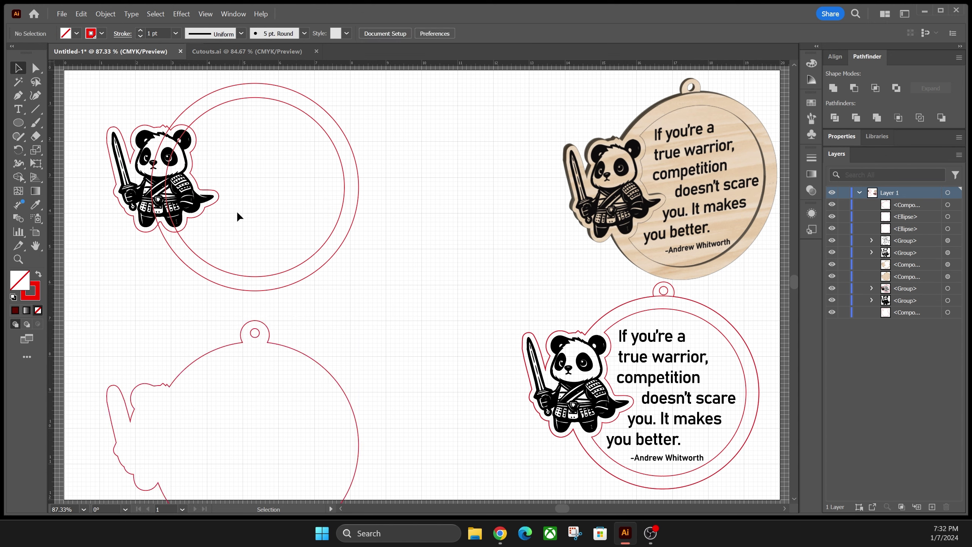
Copy the offset outline around the upper panda and paste the duplicate in place.
click(196, 159)
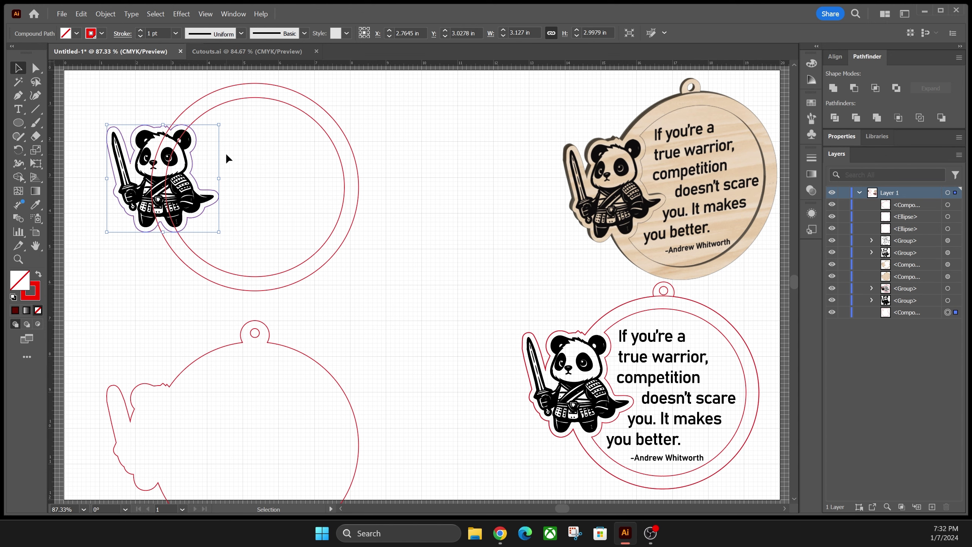
key(a)
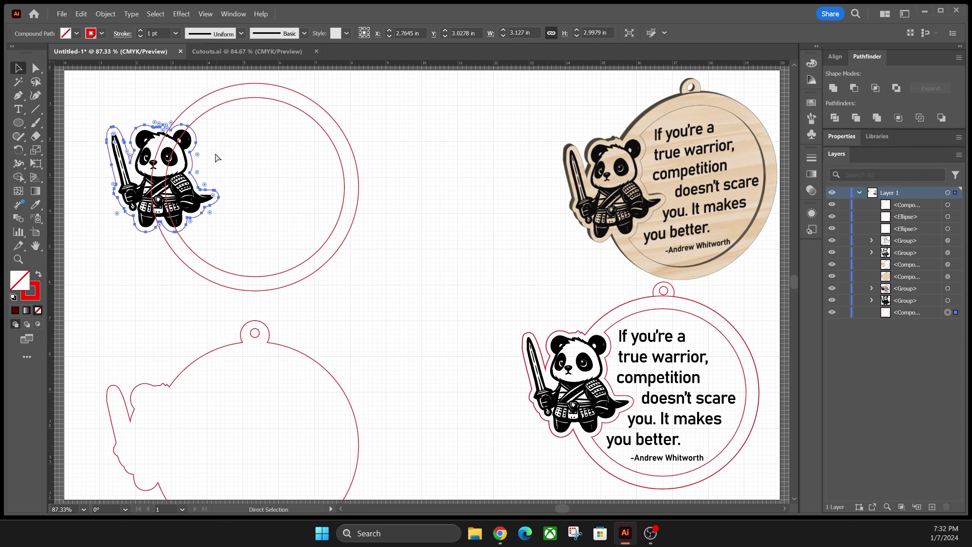
key(v)
key(a)
click(82, 14)
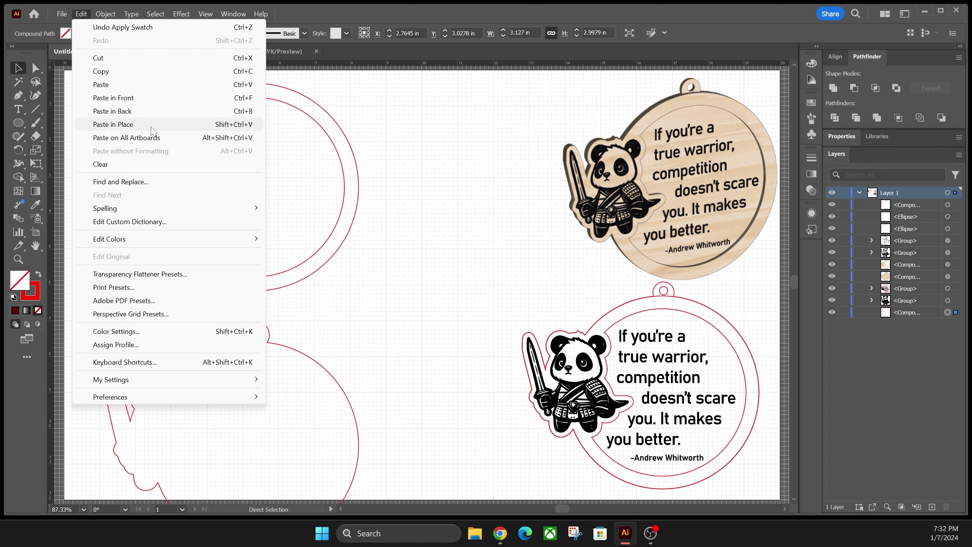
click(114, 124)
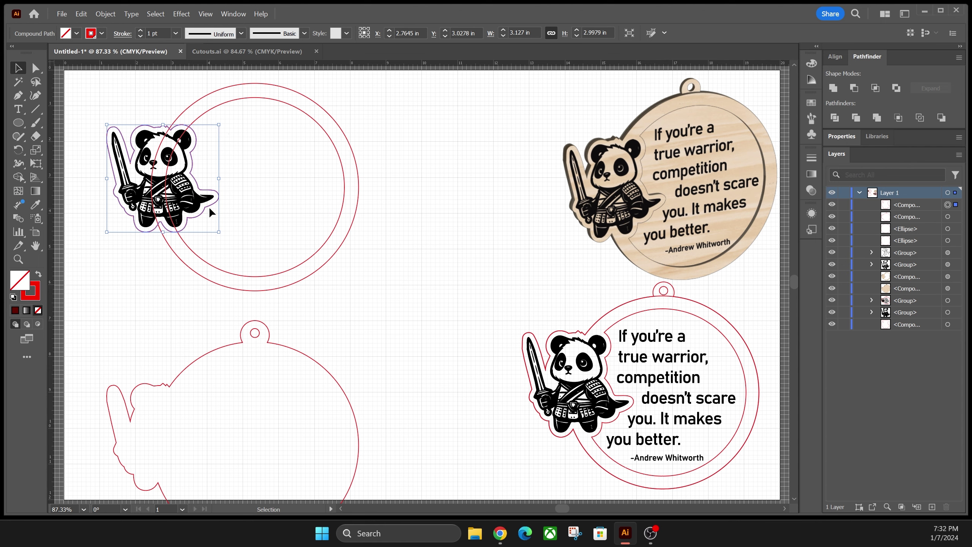
Subtract the duplicated panda outline from the inner circle with Minus Front and deselect the result.
click(271, 98)
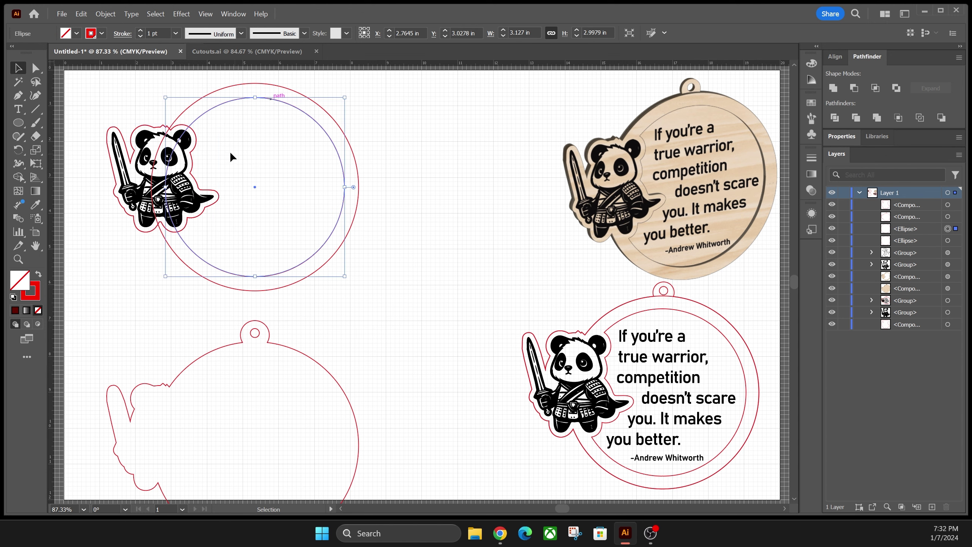
shift+click(194, 144)
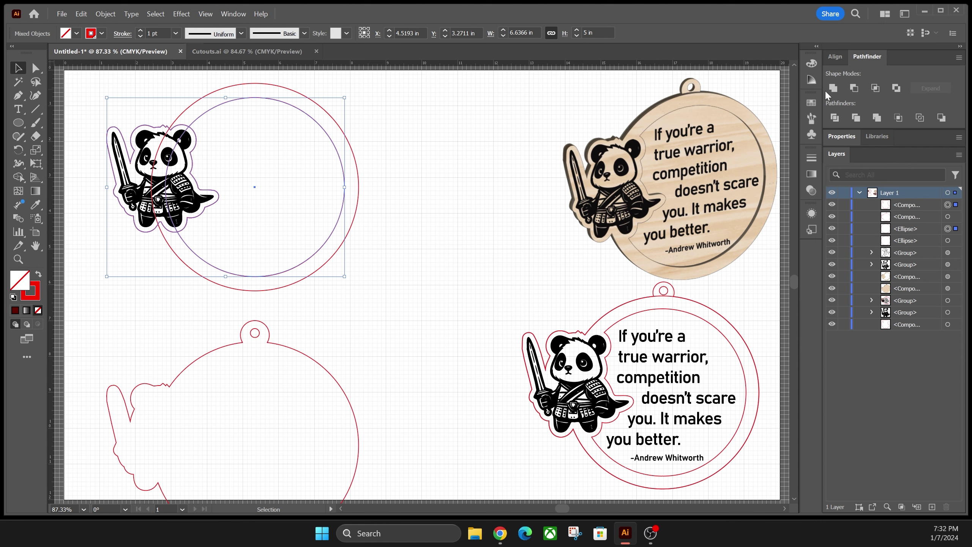
click(853, 88)
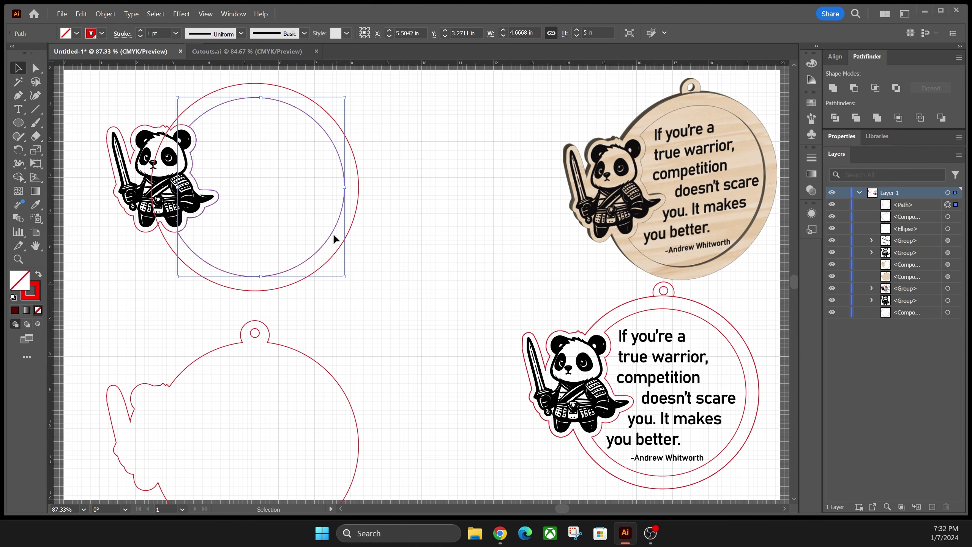
click(273, 221)
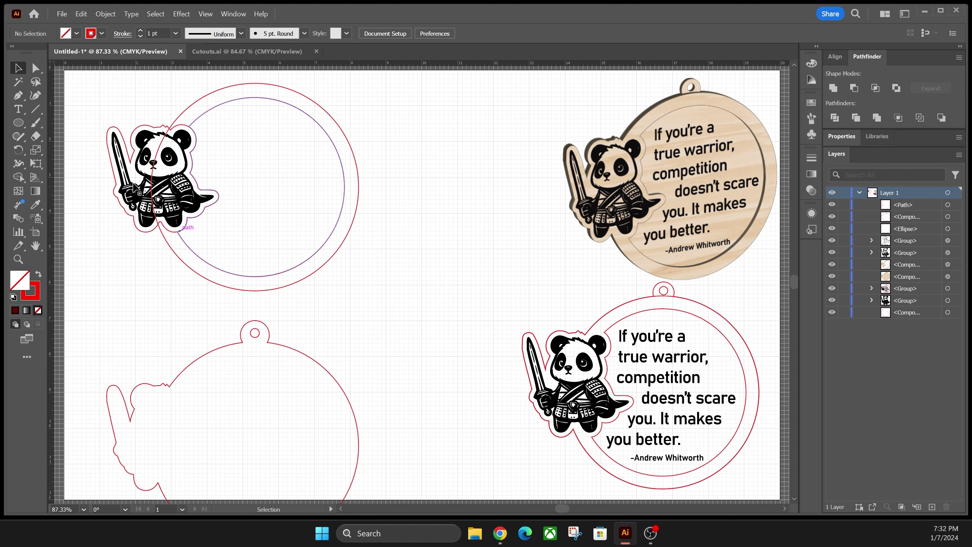
Unite the remaining panda outline with the upper outer circle into one shape and deselect it.
click(136, 130)
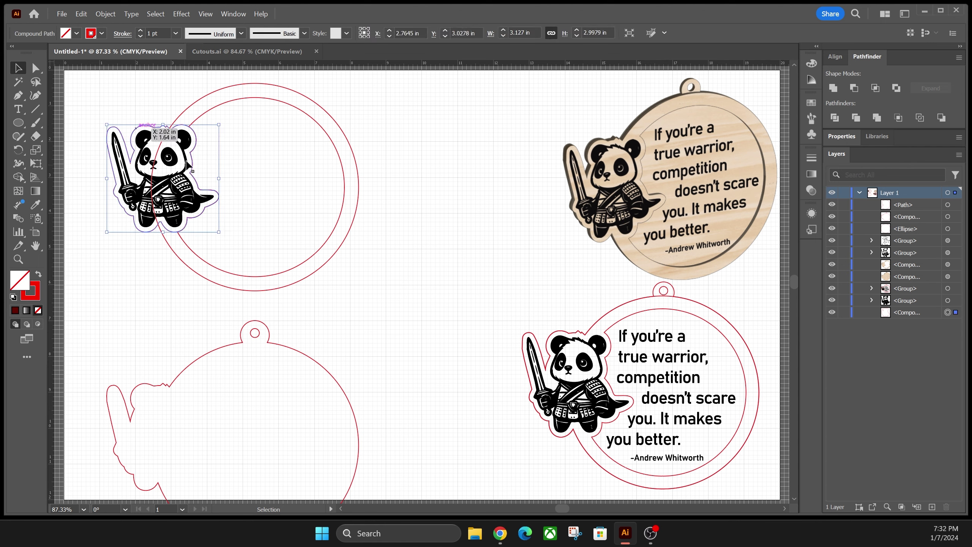
shift+click(190, 103)
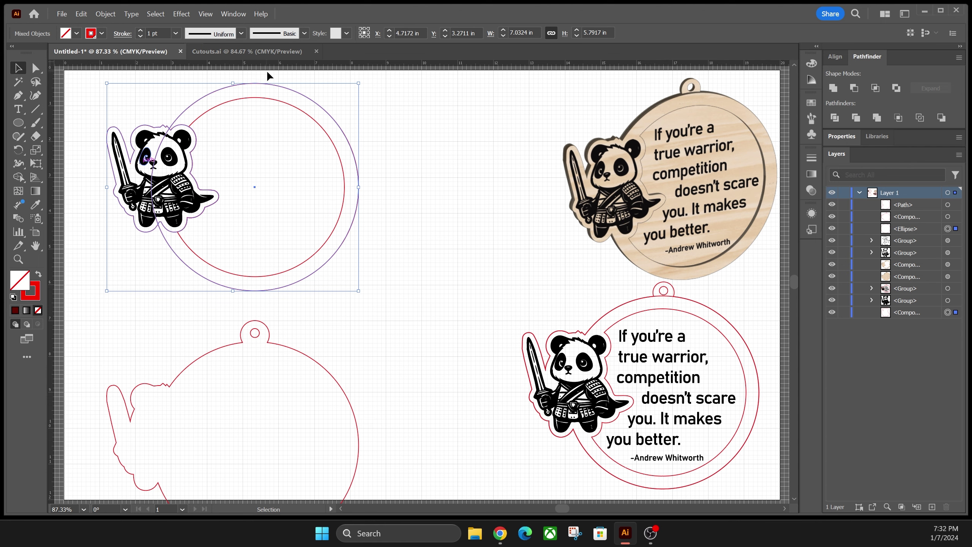
click(833, 88)
click(220, 261)
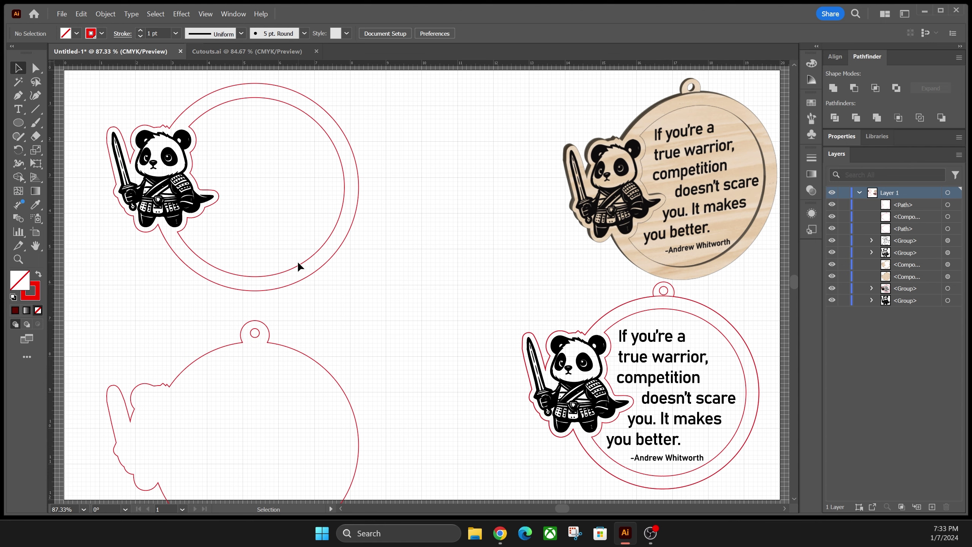
Copy the trimmed inner circle path and paste the duplicate in place.
click(316, 250)
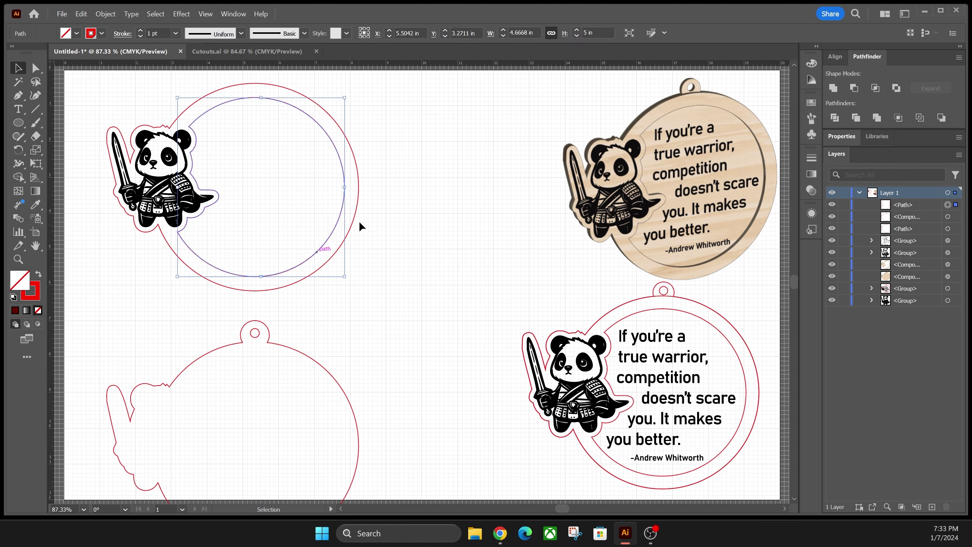
click(254, 334)
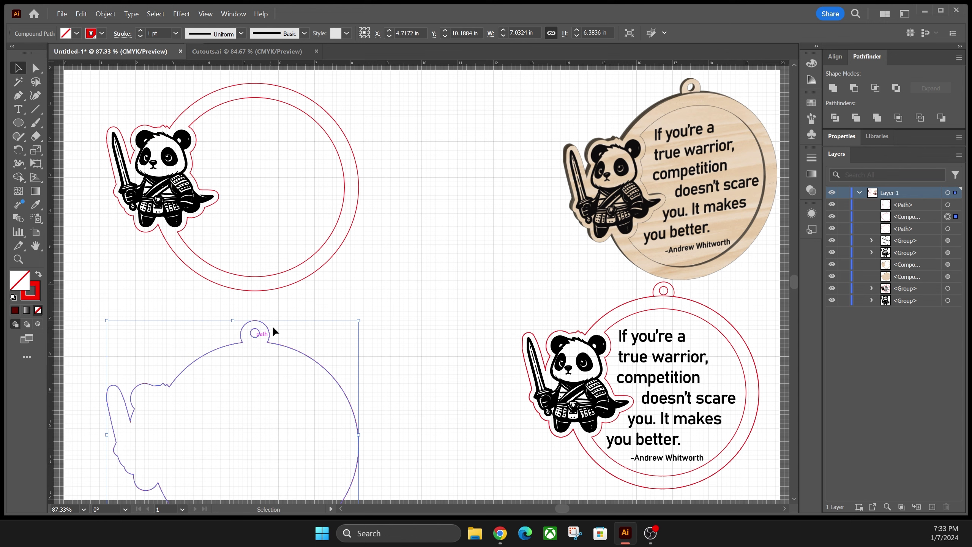
click(309, 254)
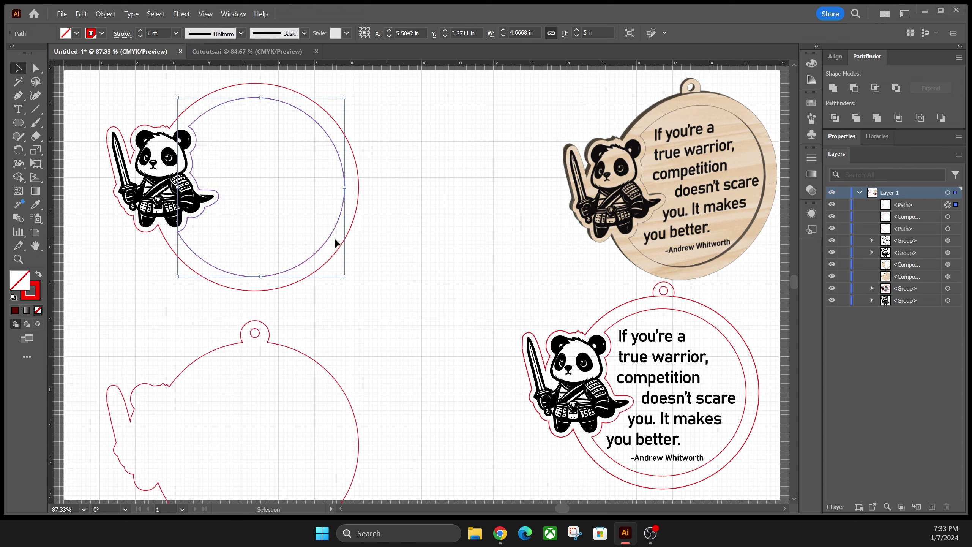
key(a)
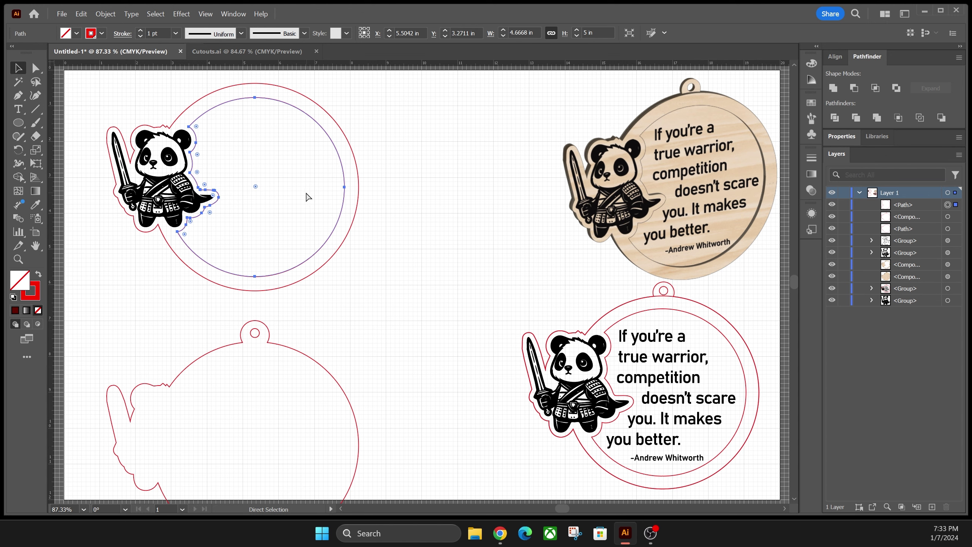
key(v)
click(81, 14)
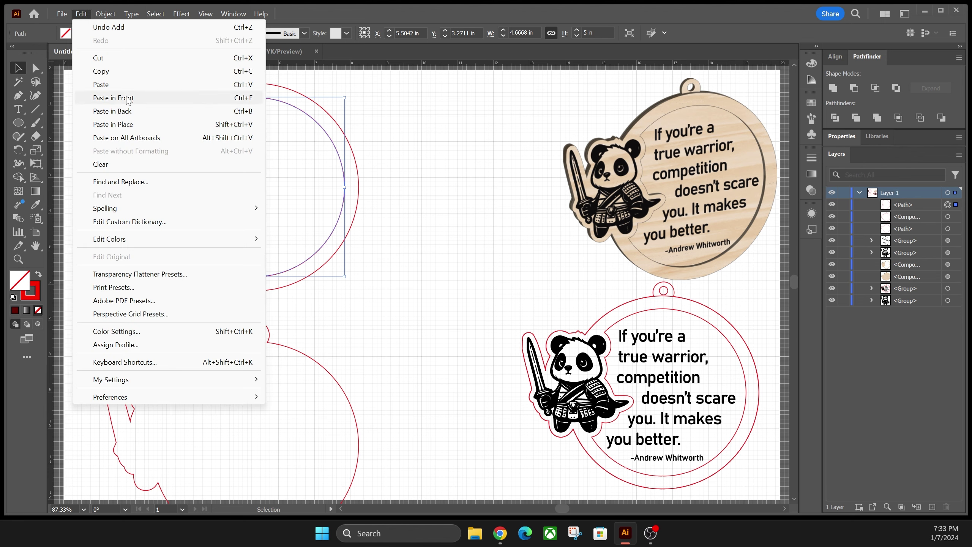
click(134, 124)
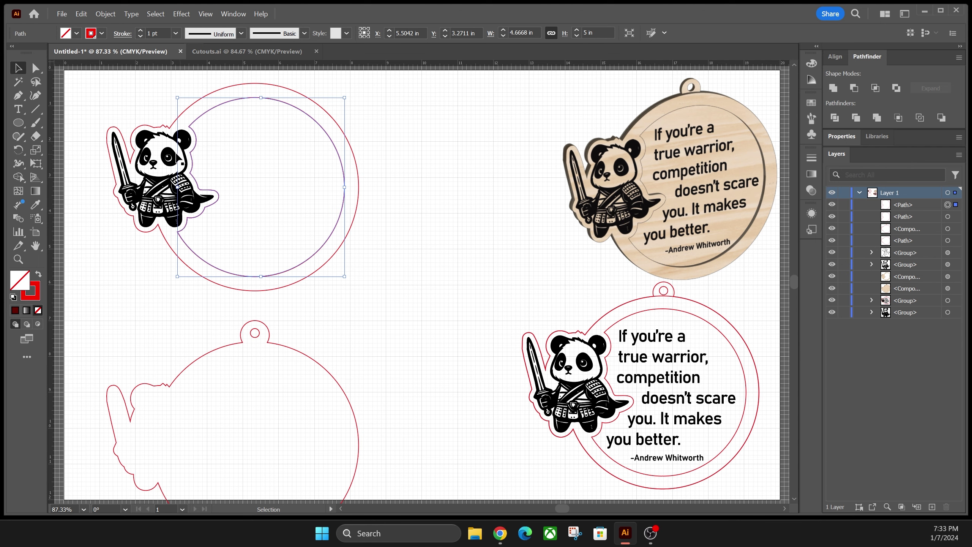
Turn the duplicated inner path into area type and enter the placeholder lines dsfdsfsf, sfsdfsfd, sfsdfsafd and fdsafsfsaf, with blank lines before the last two.
click(22, 111)
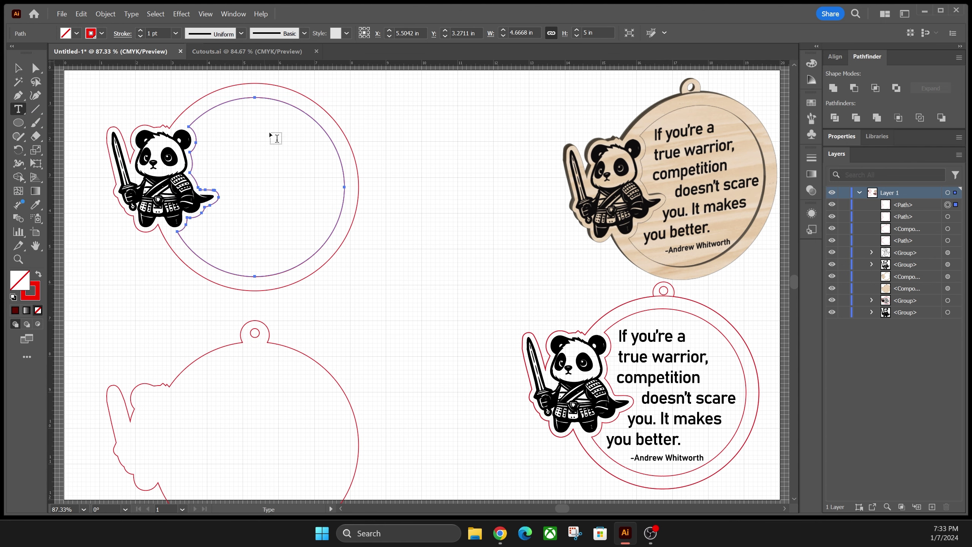
click(214, 119)
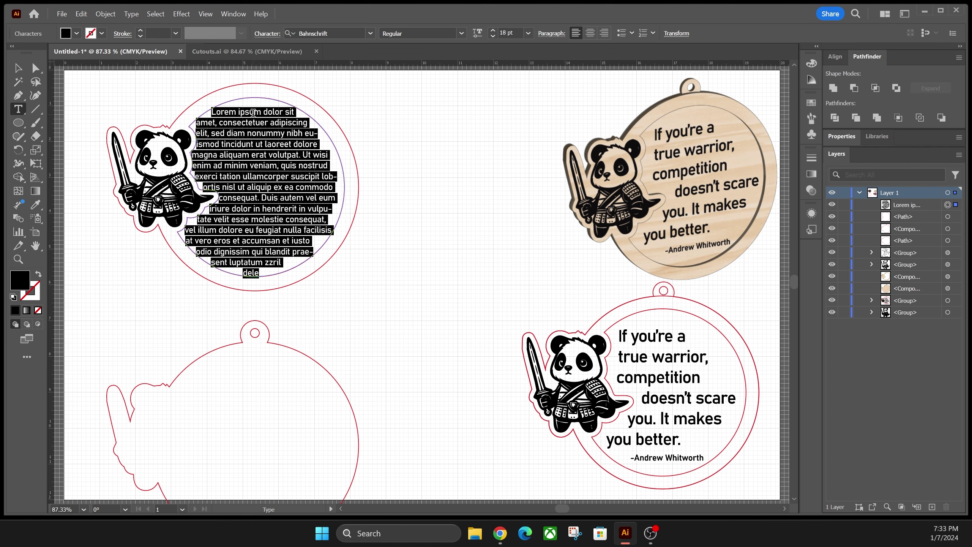
text(dsfdsfsf)
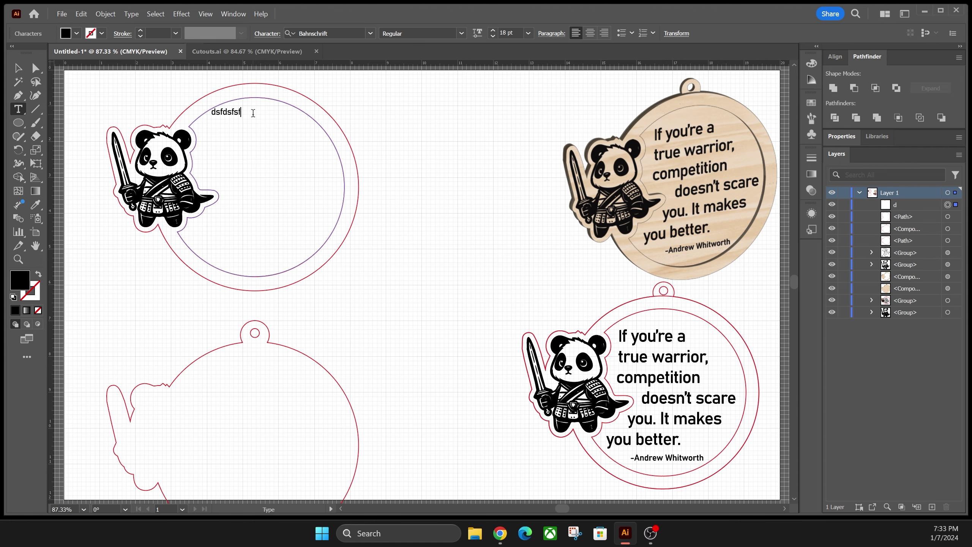
key(Return)
text(sfsdfsfd)
key(Return)
key(Return)
text(sfsdfsafd)
key(Return)
key(Return)
text(fdsafsfsaf)
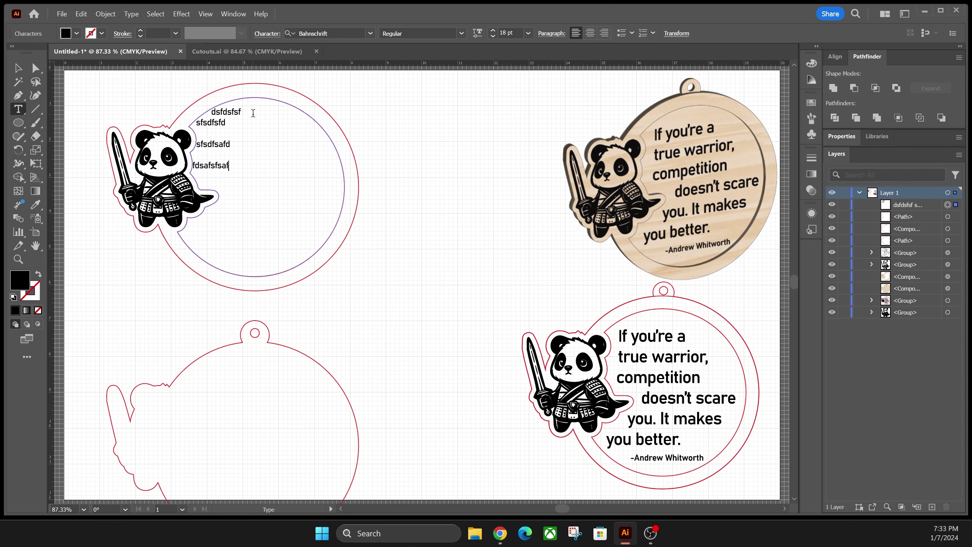
Set the font size of all the placeholder text inside the circle to 36 pt.
key(ctrl+a)
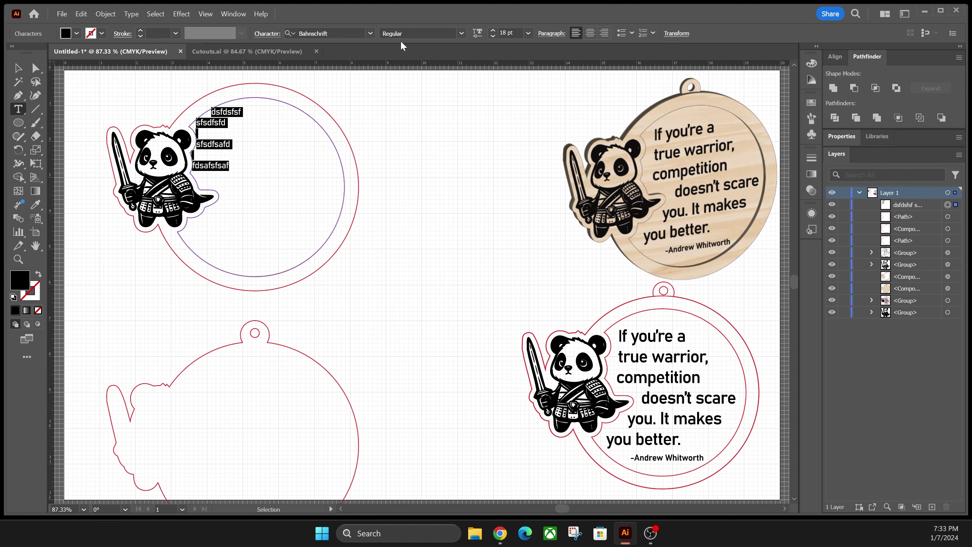
click(528, 33)
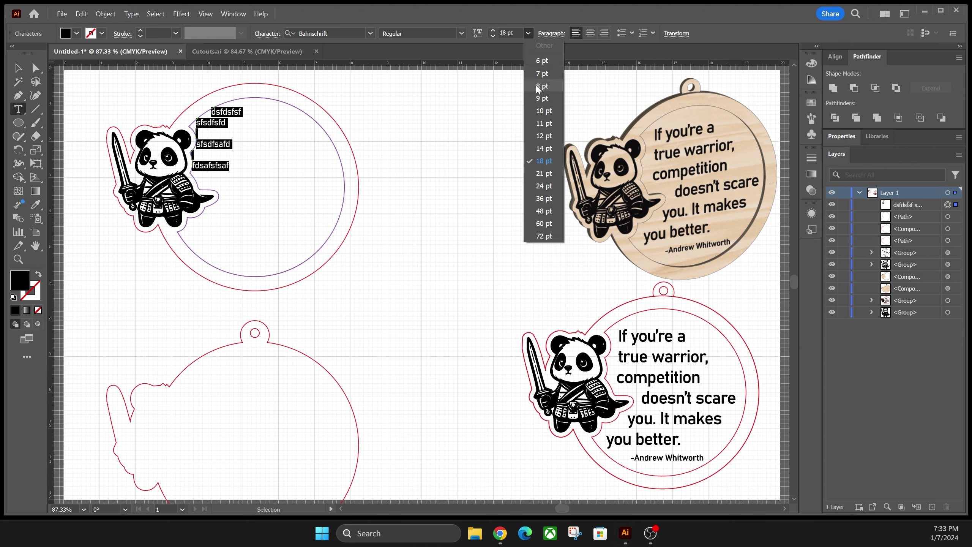
click(538, 197)
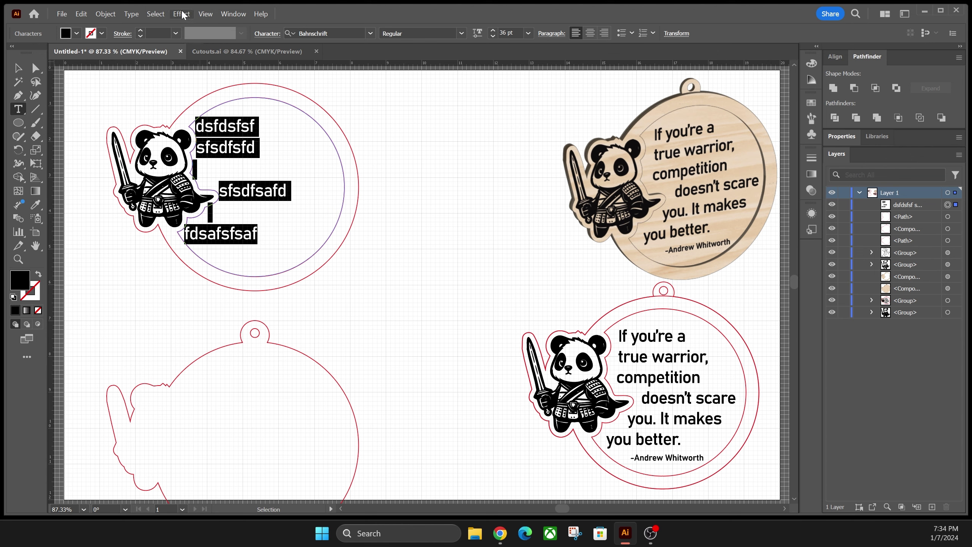
Convert the placeholder area text to outlines with Create Outlines and deselect it.
click(133, 14)
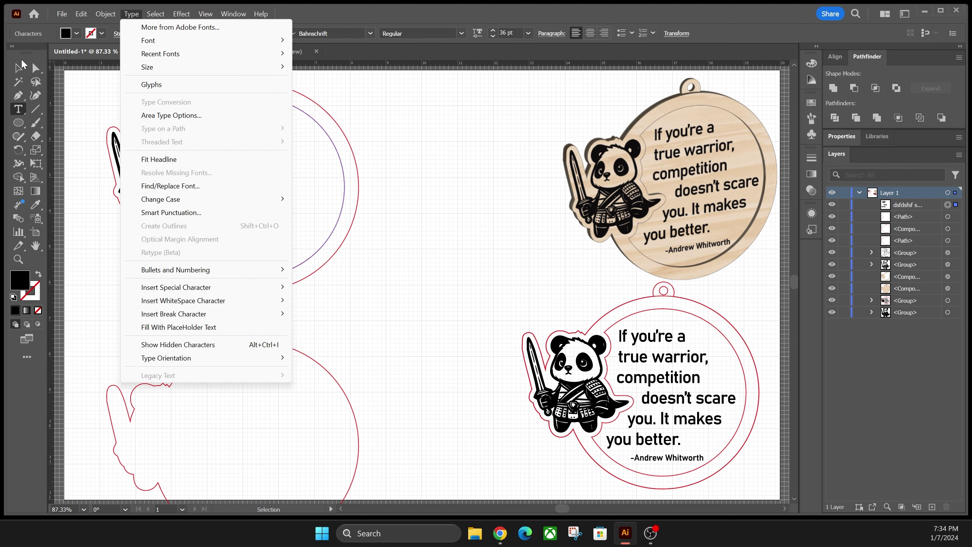
key(Escape)
key(Escape)
click(304, 160)
click(221, 153)
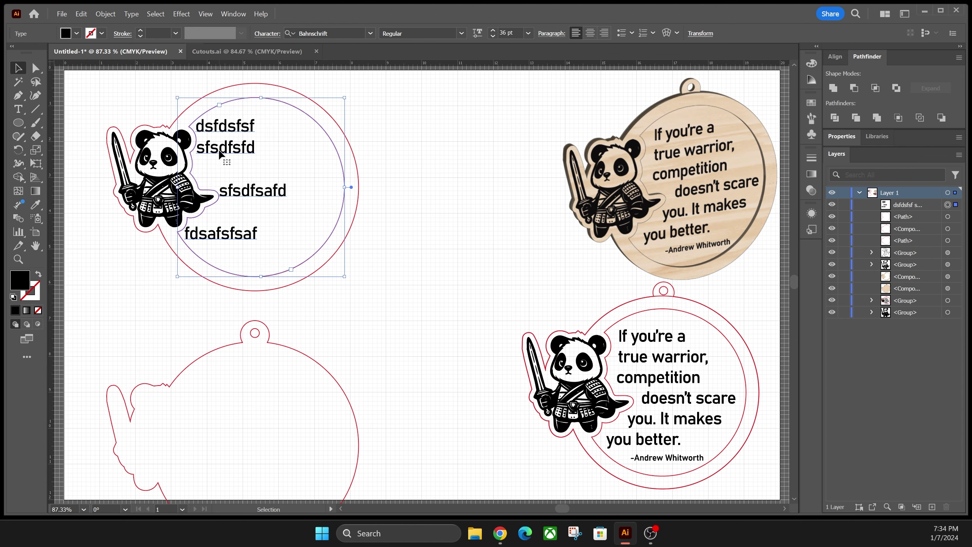
click(132, 14)
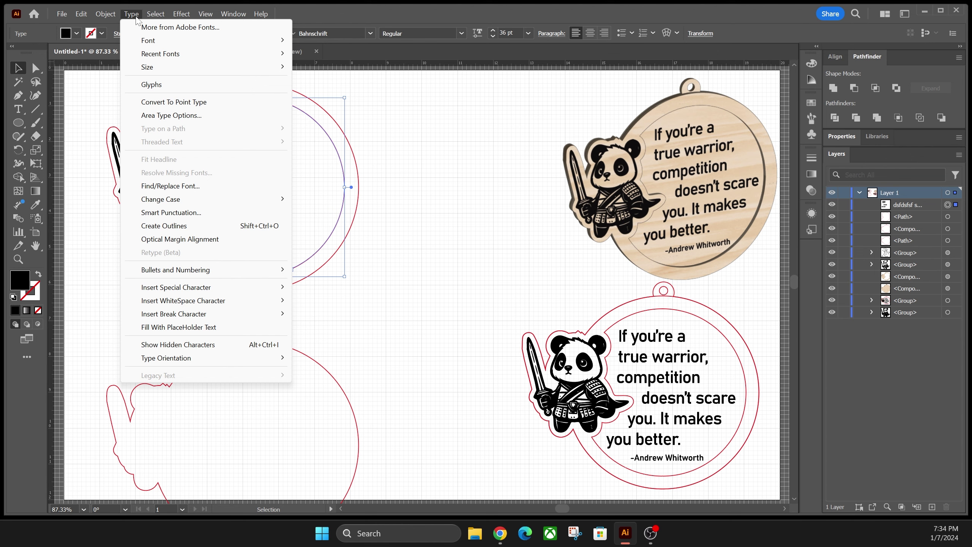
click(168, 226)
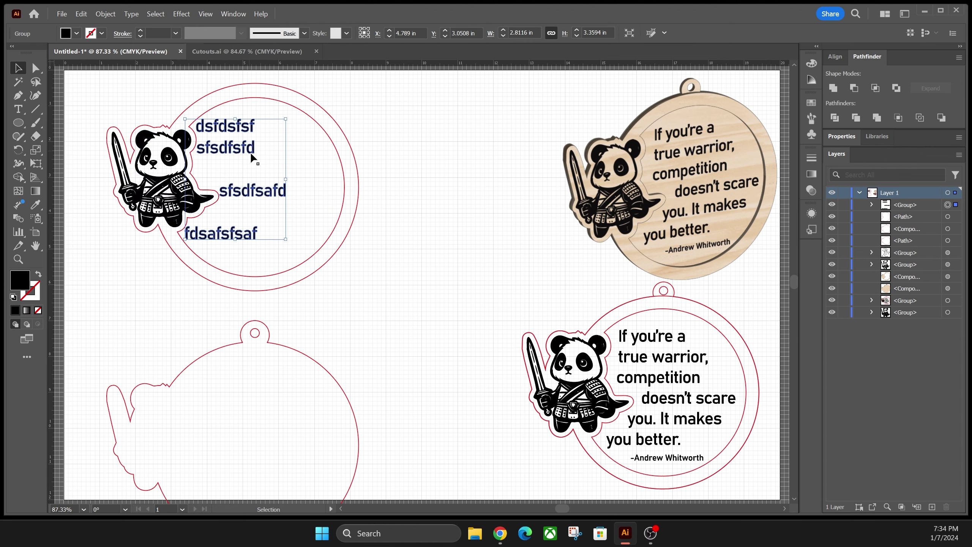
click(275, 158)
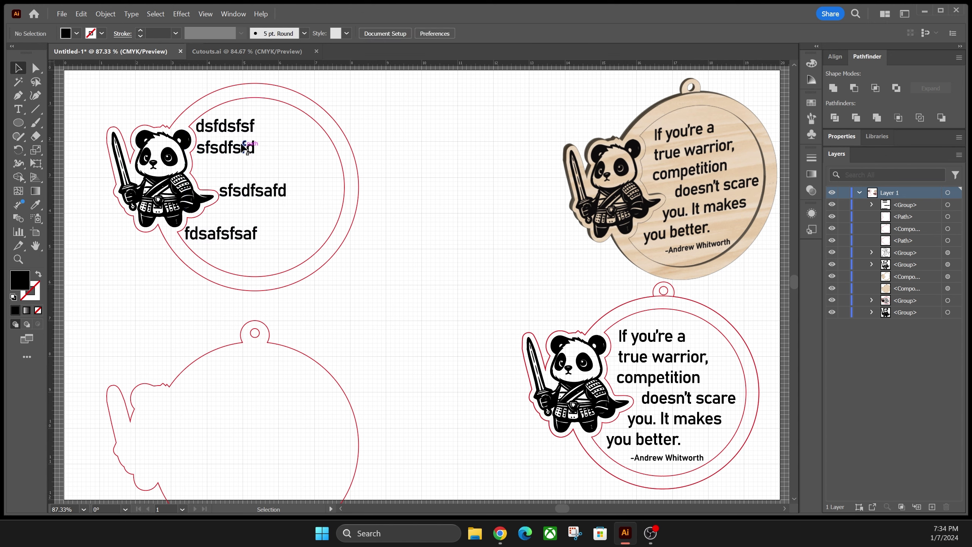
Subtract the inner circle path from the outer frame outline around the panda with Minus Front.
click(338, 218)
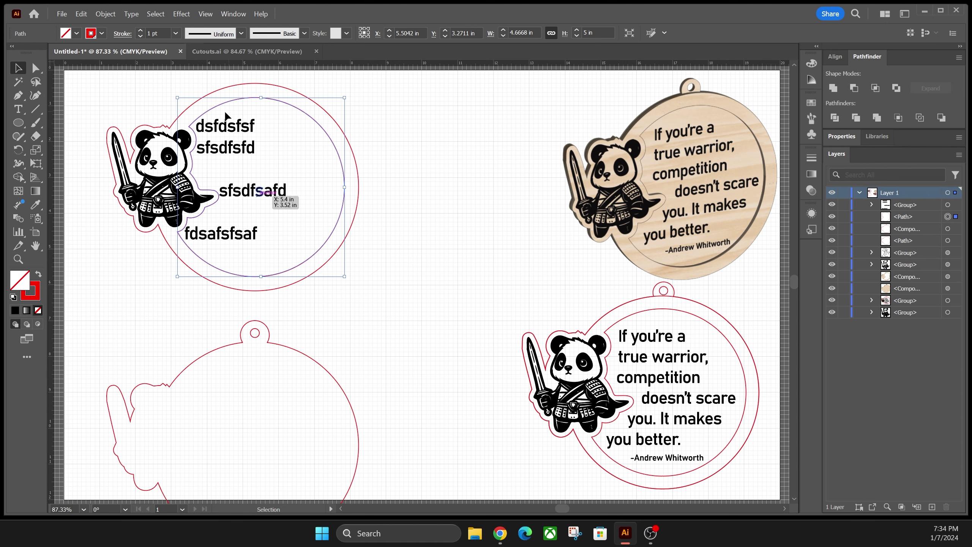
shift+click(357, 163)
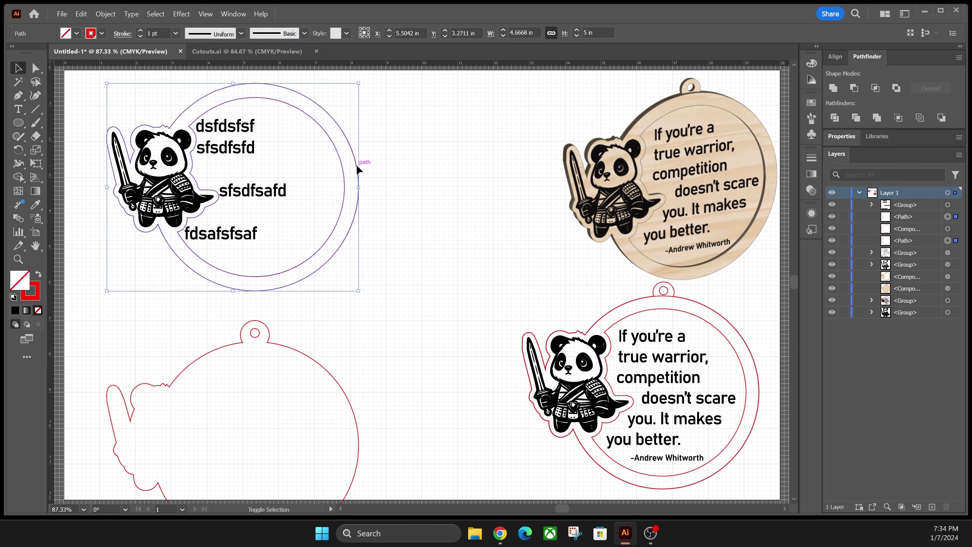
click(854, 89)
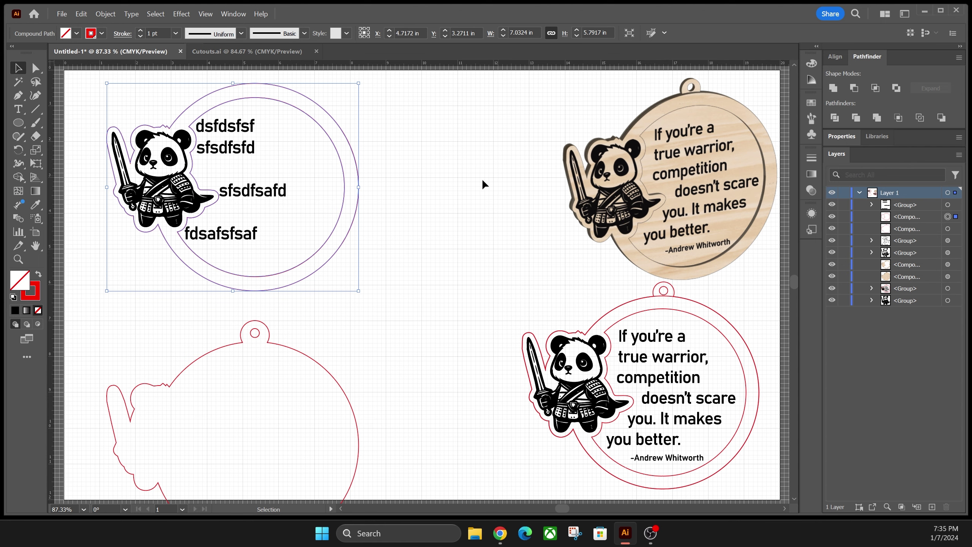
Test the front frame as a solid shape with a dark red fill, restore the fill to None and deselect it.
click(78, 34)
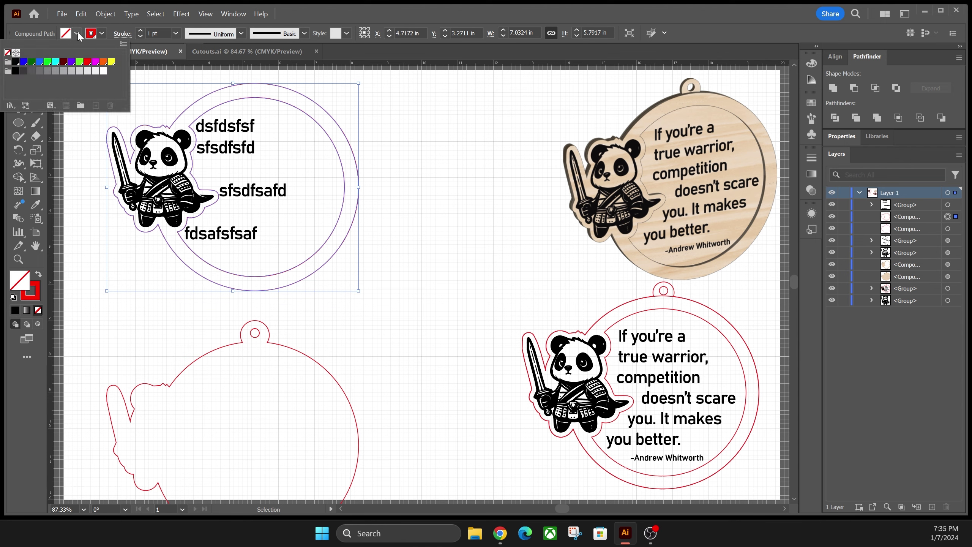
click(64, 61)
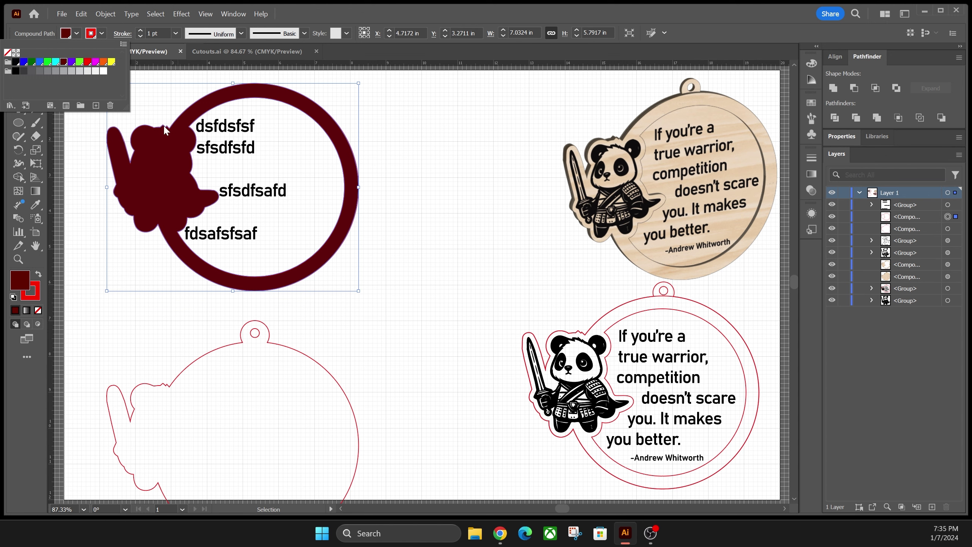
click(90, 34)
click(66, 33)
click(8, 53)
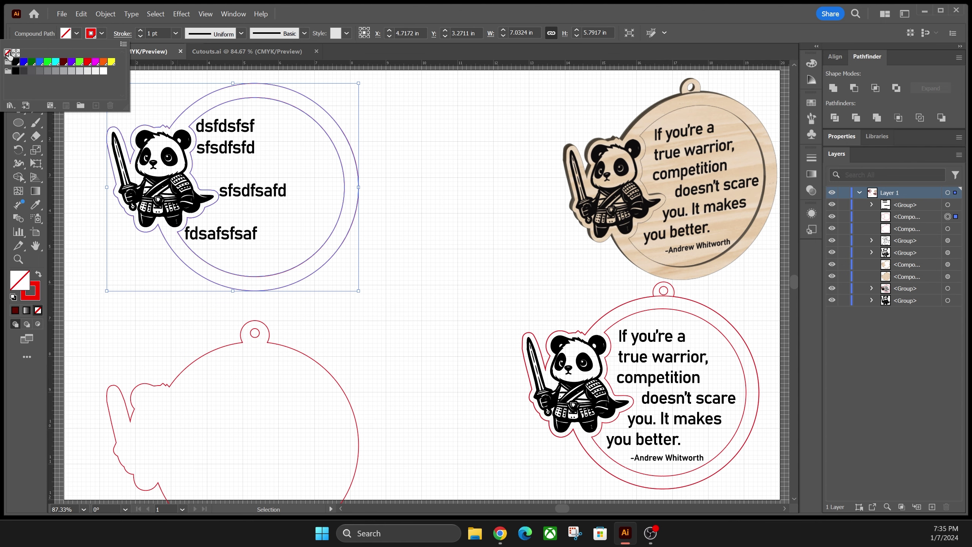
click(89, 34)
click(120, 107)
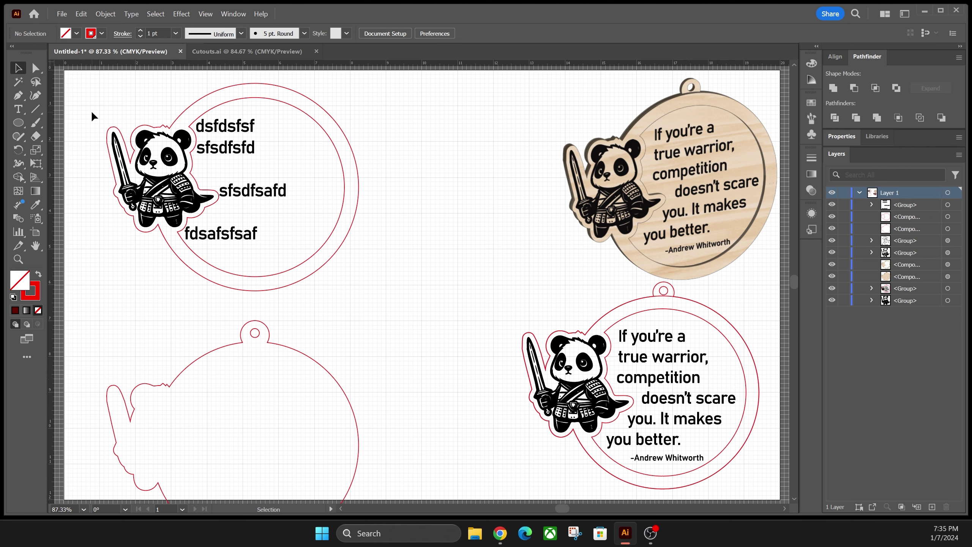
Align the front frame, panda and text over the backing outline with the loop, and move the assembled ornament up to the artboard's upper area.
drag(93, 109, 392, 264)
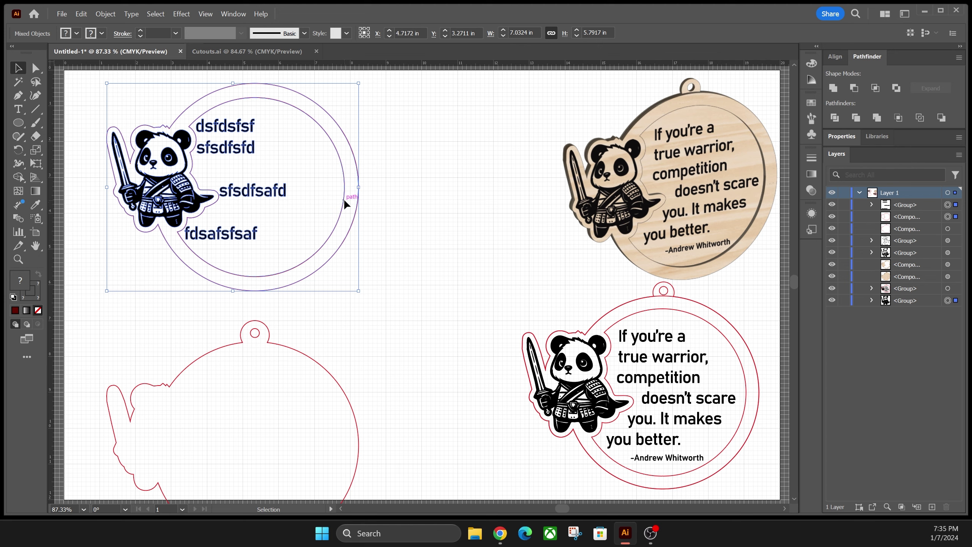
drag(345, 207, 321, 462)
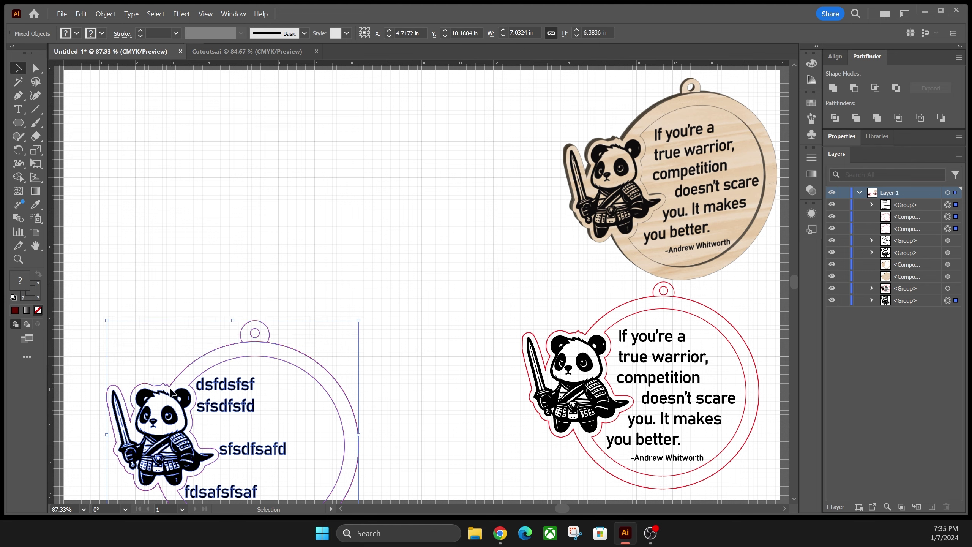
drag(199, 408, 198, 186)
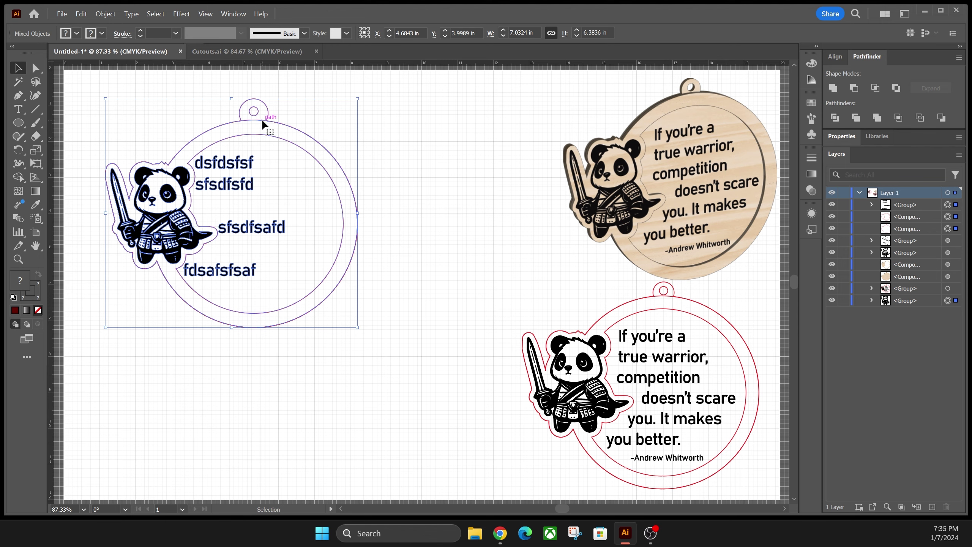
click(404, 145)
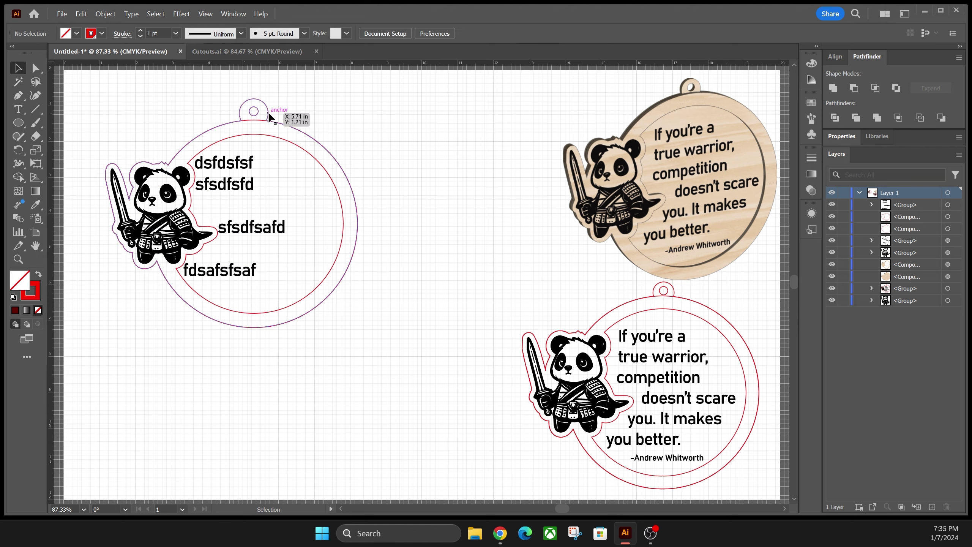
drag(269, 115, 270, 363)
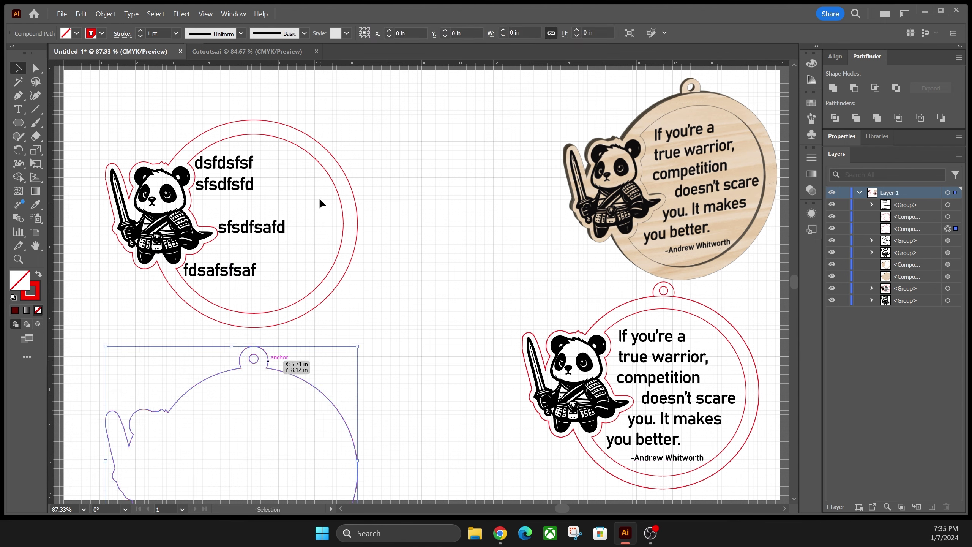
click(395, 284)
key(ctrl+z)
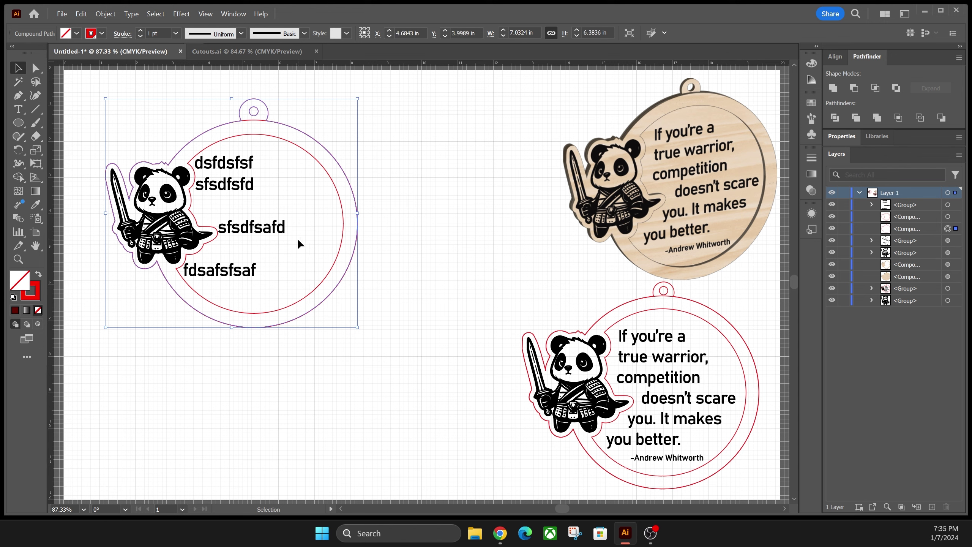
Move the outlined text together with the looped backing outline below the front frame and deselect them.
click(261, 229)
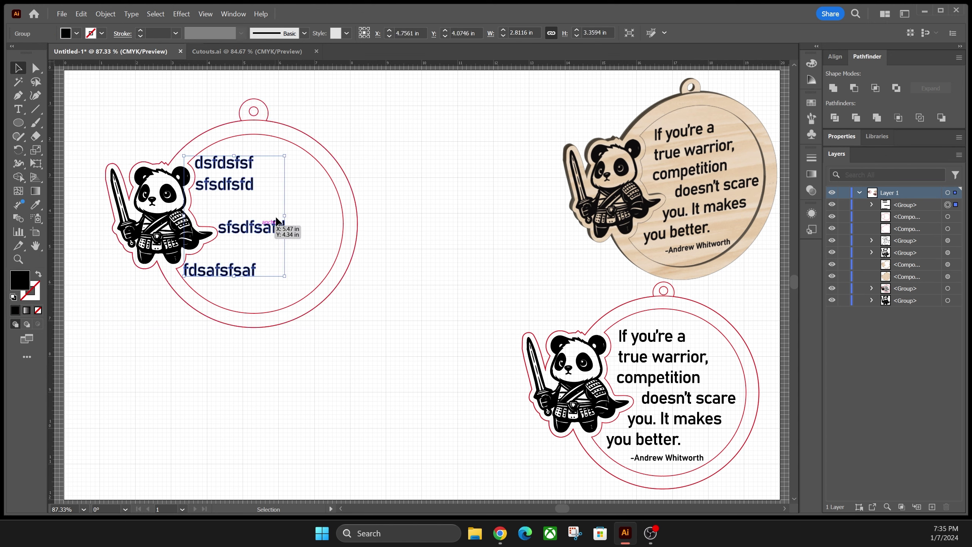
shift+click(269, 113)
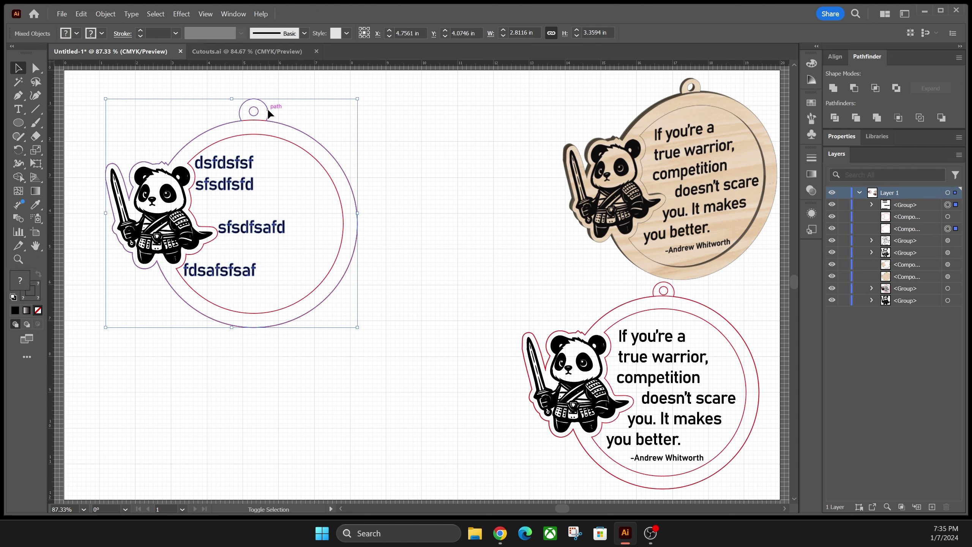
drag(269, 111, 285, 351)
scroll(397, 295, down, 1)
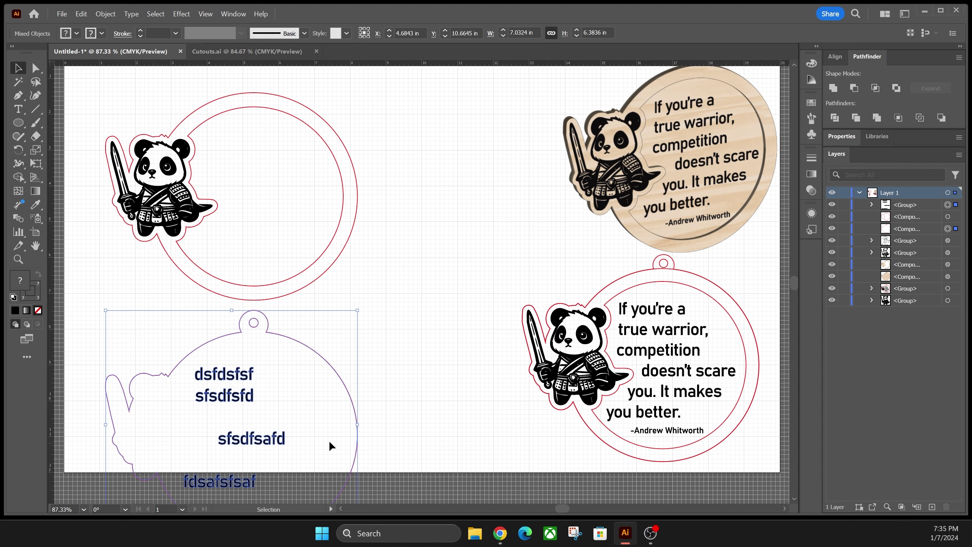
click(370, 356)
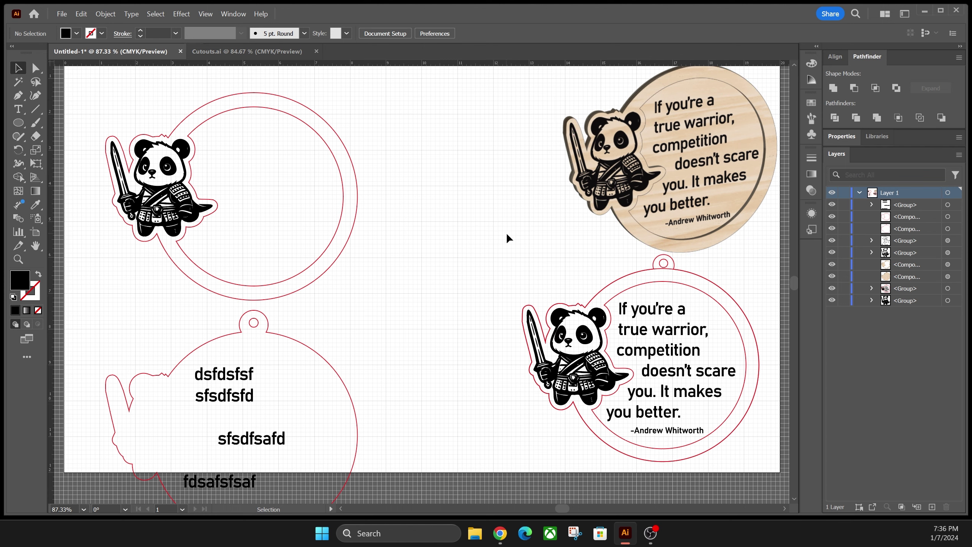
Move the panda and front frame of the wooden 3D mockup sideways off its backing and deselect them.
scroll(508, 236, up, 3)
click(622, 185)
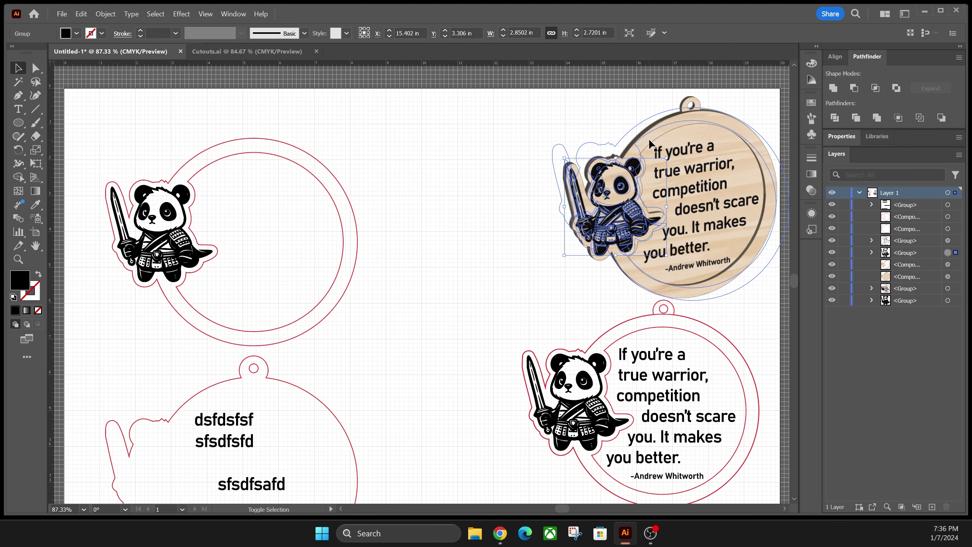
shift+click(650, 152)
drag(637, 153, 373, 155)
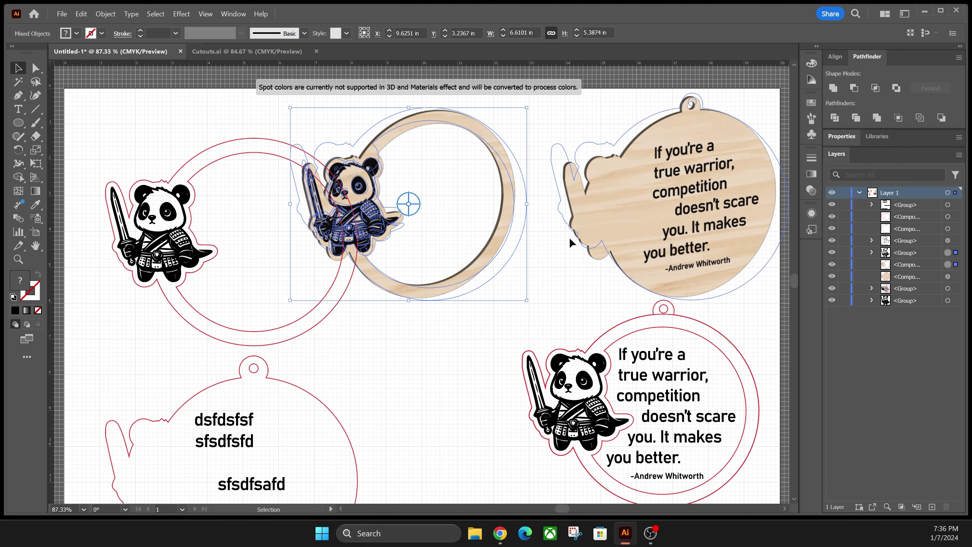
click(561, 274)
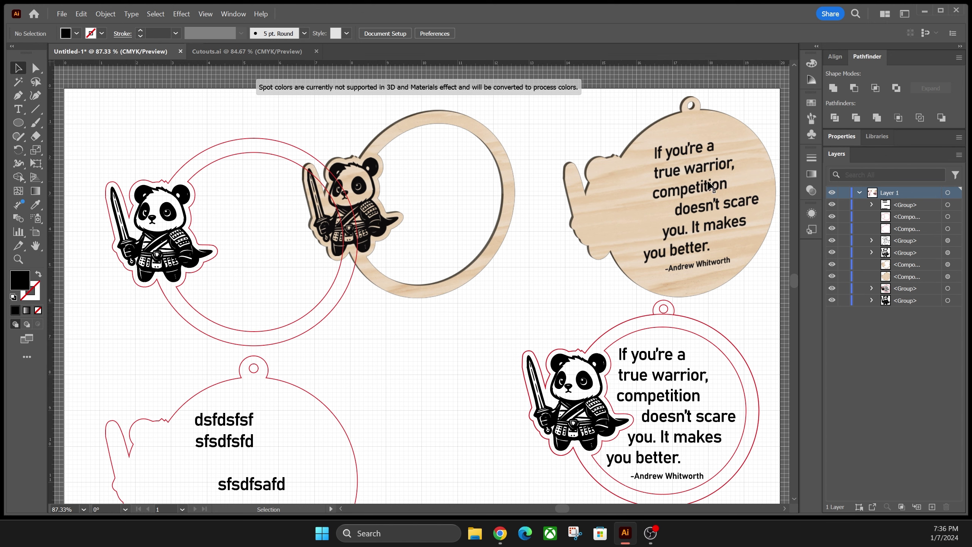